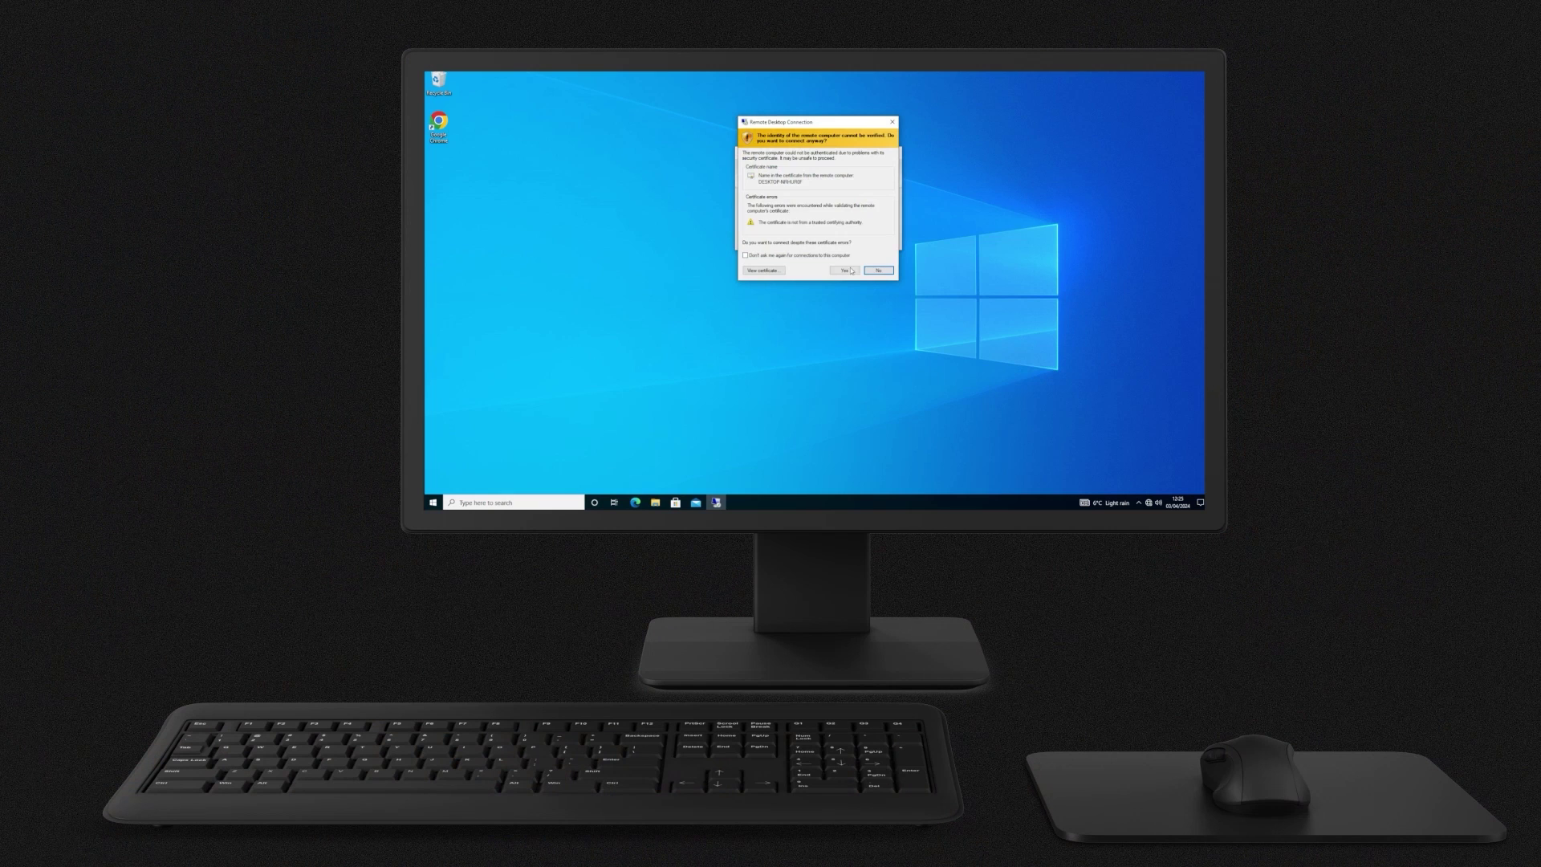
Accept the untrusted certificate warning so the remote session finishes connecting
click(844, 270)
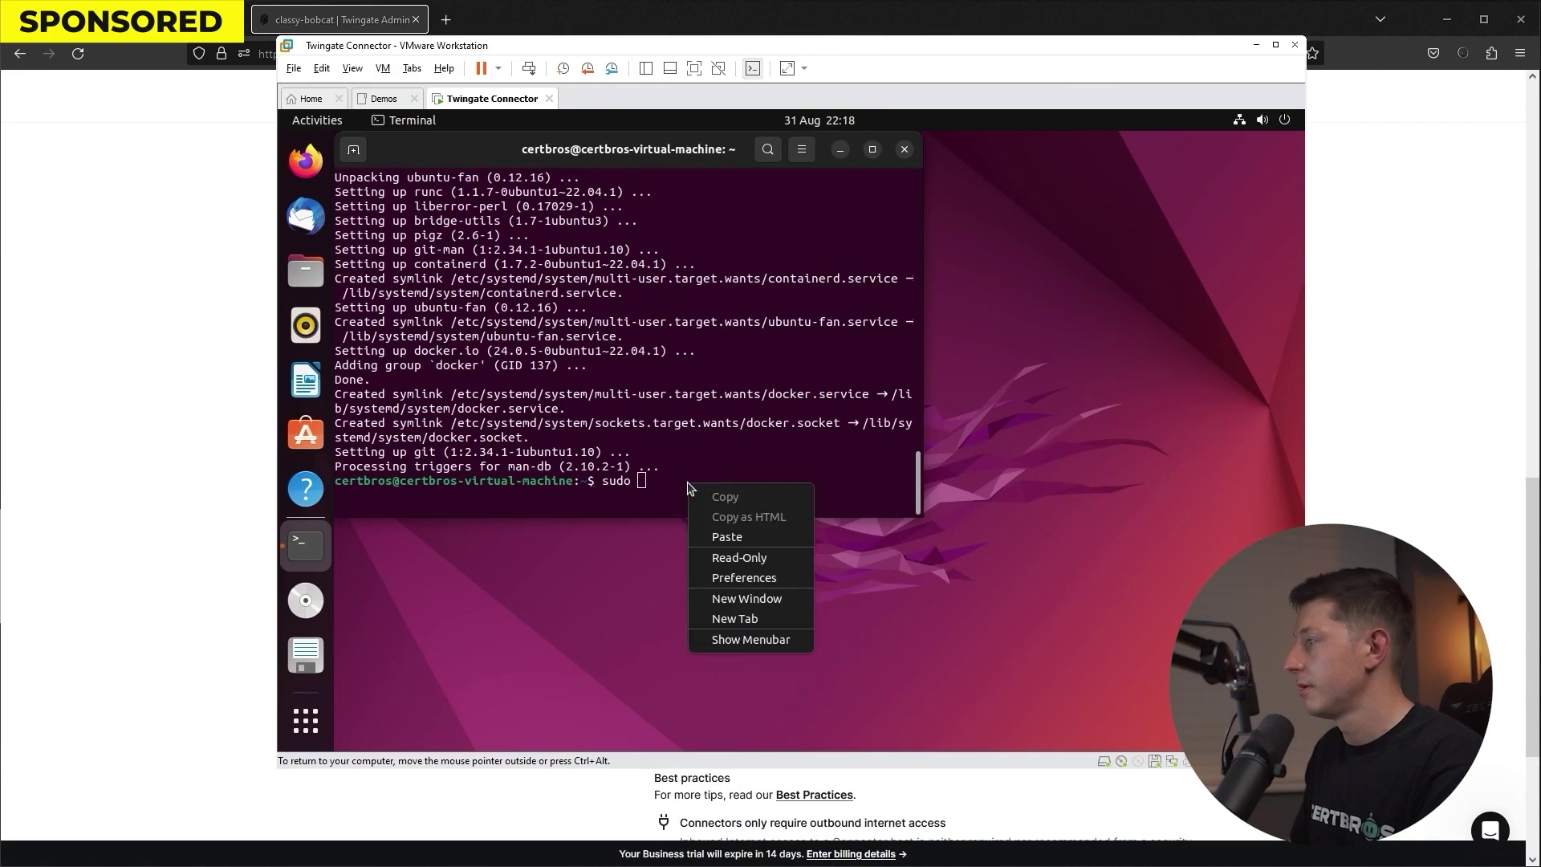
Paste the Twingate connector docker run command after sudo and run it
click(723, 532)
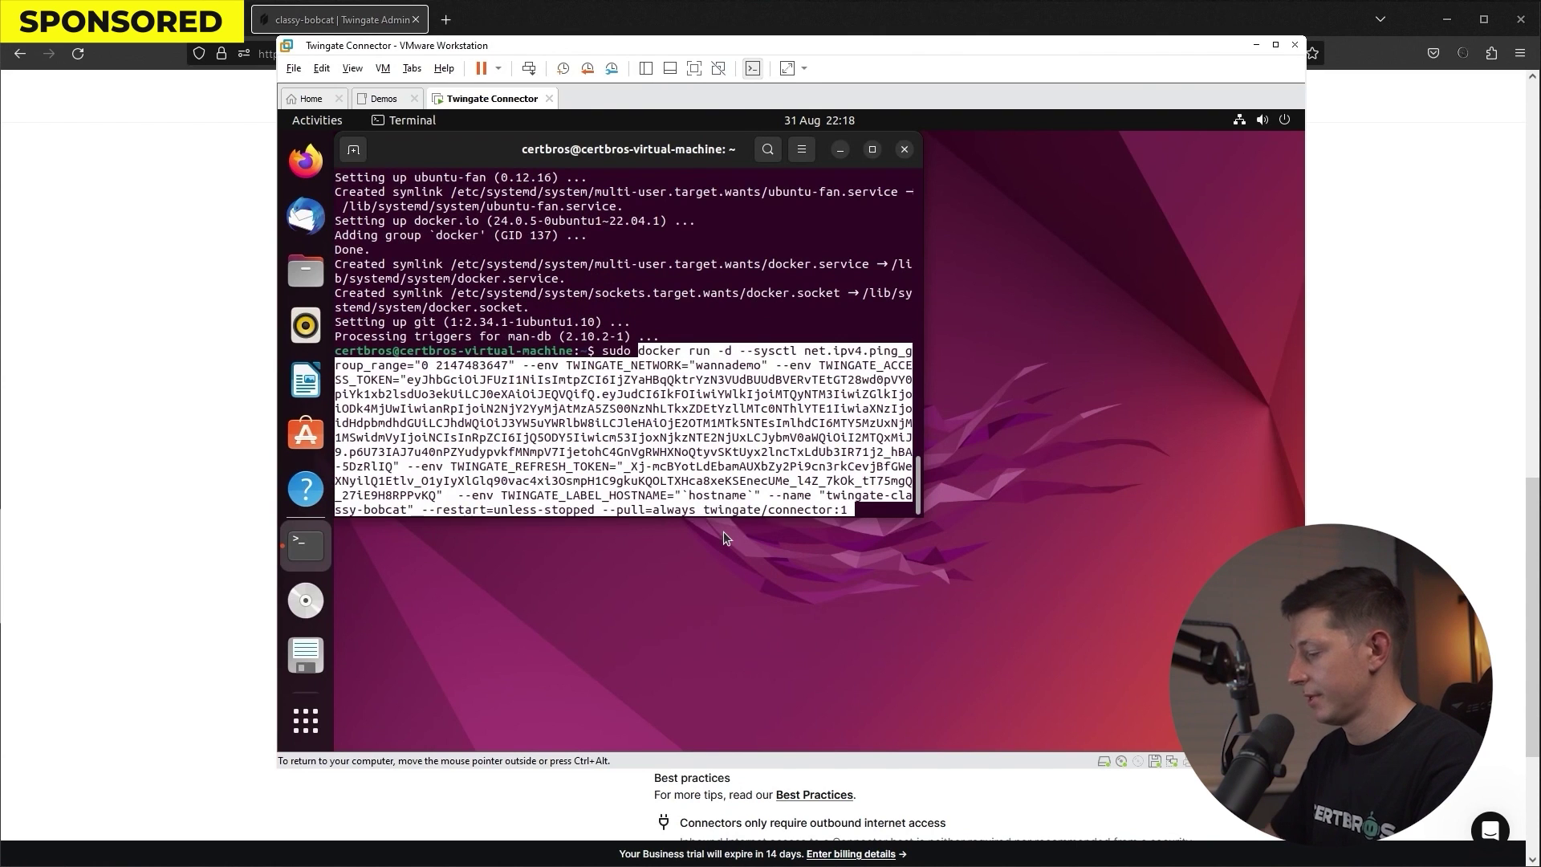
key(Return)
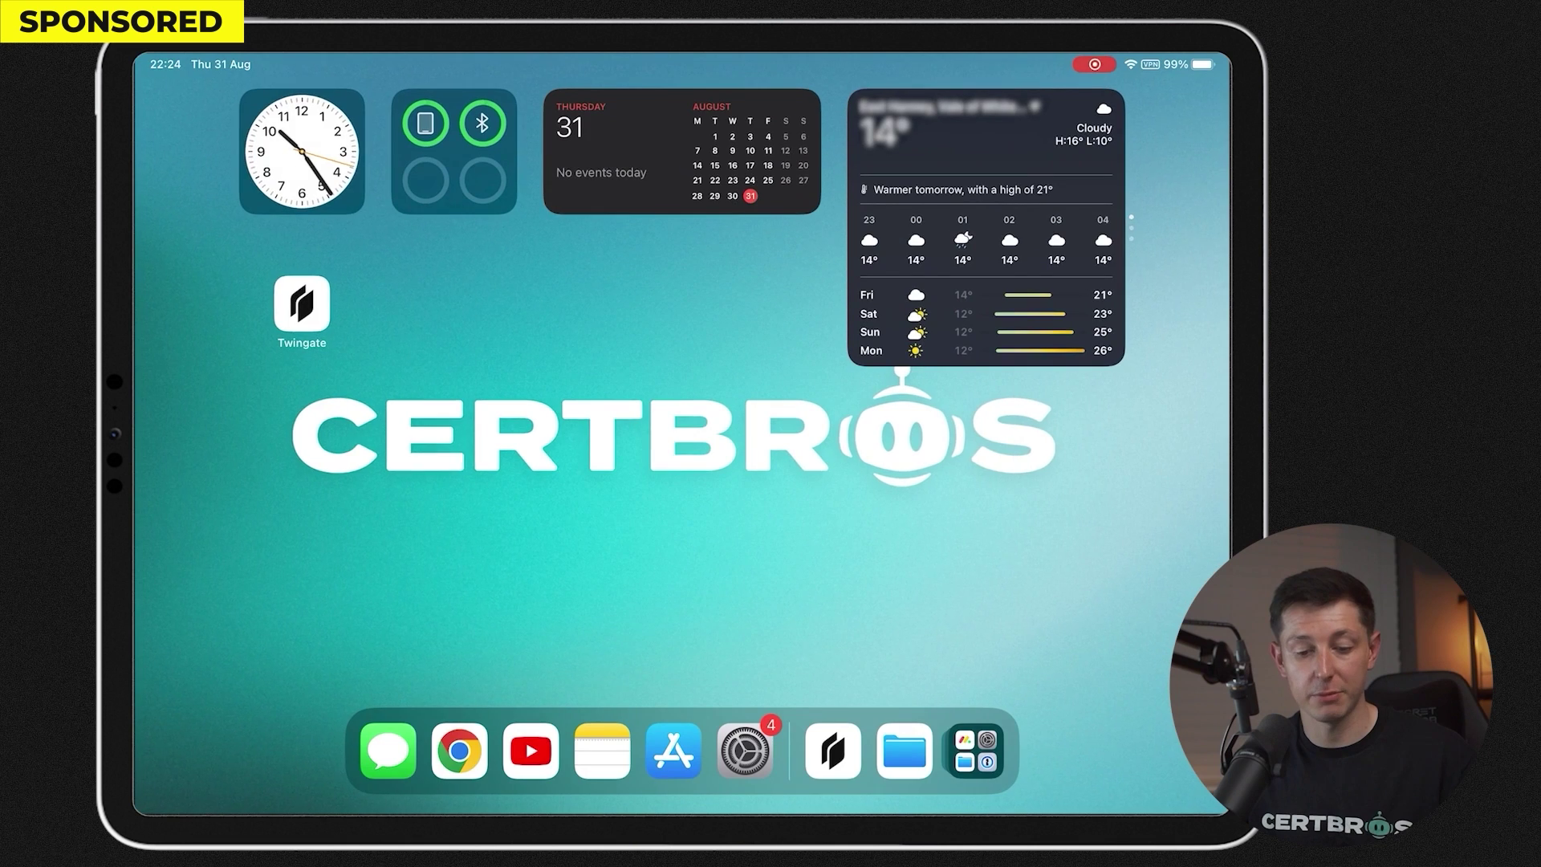
Reload the CertBros-NAS sign-in page at 192.168.1.87:5000 in Chrome on the iPad
click(459, 750)
click(682, 136)
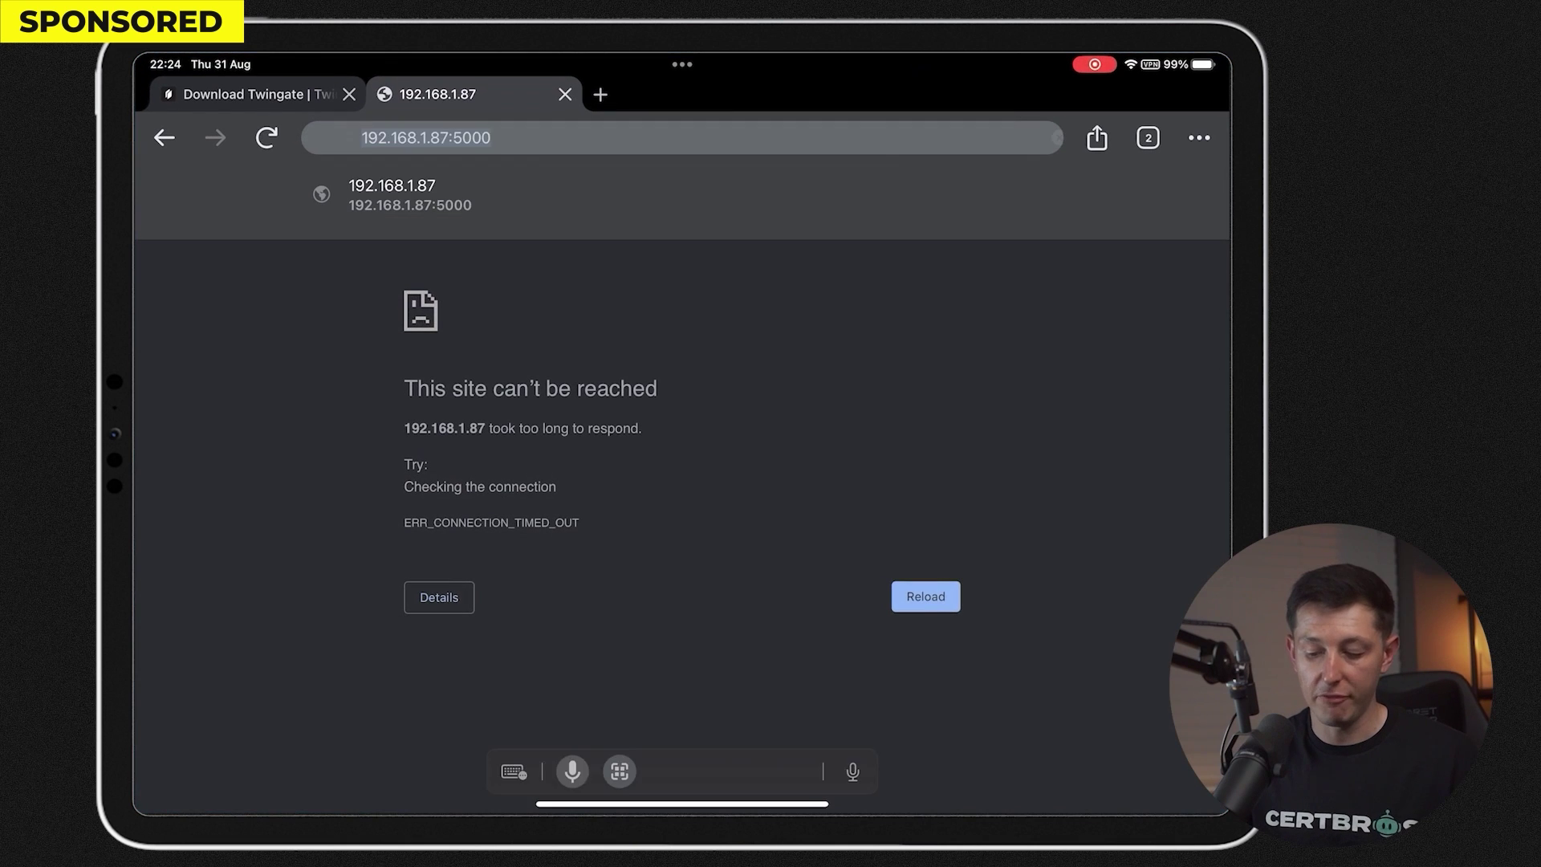
key(Return)
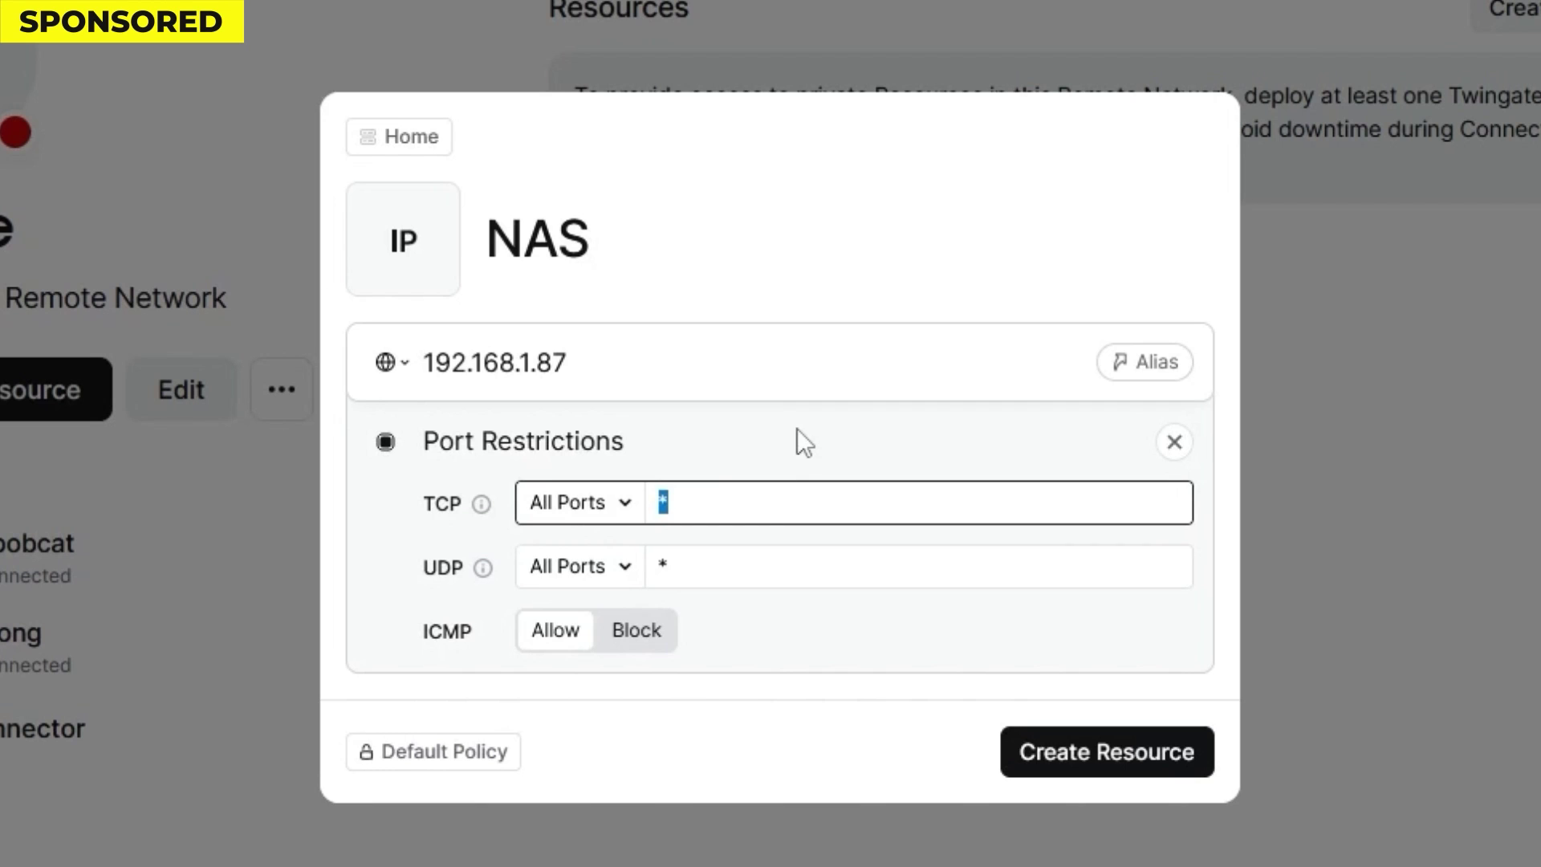
text(5000)
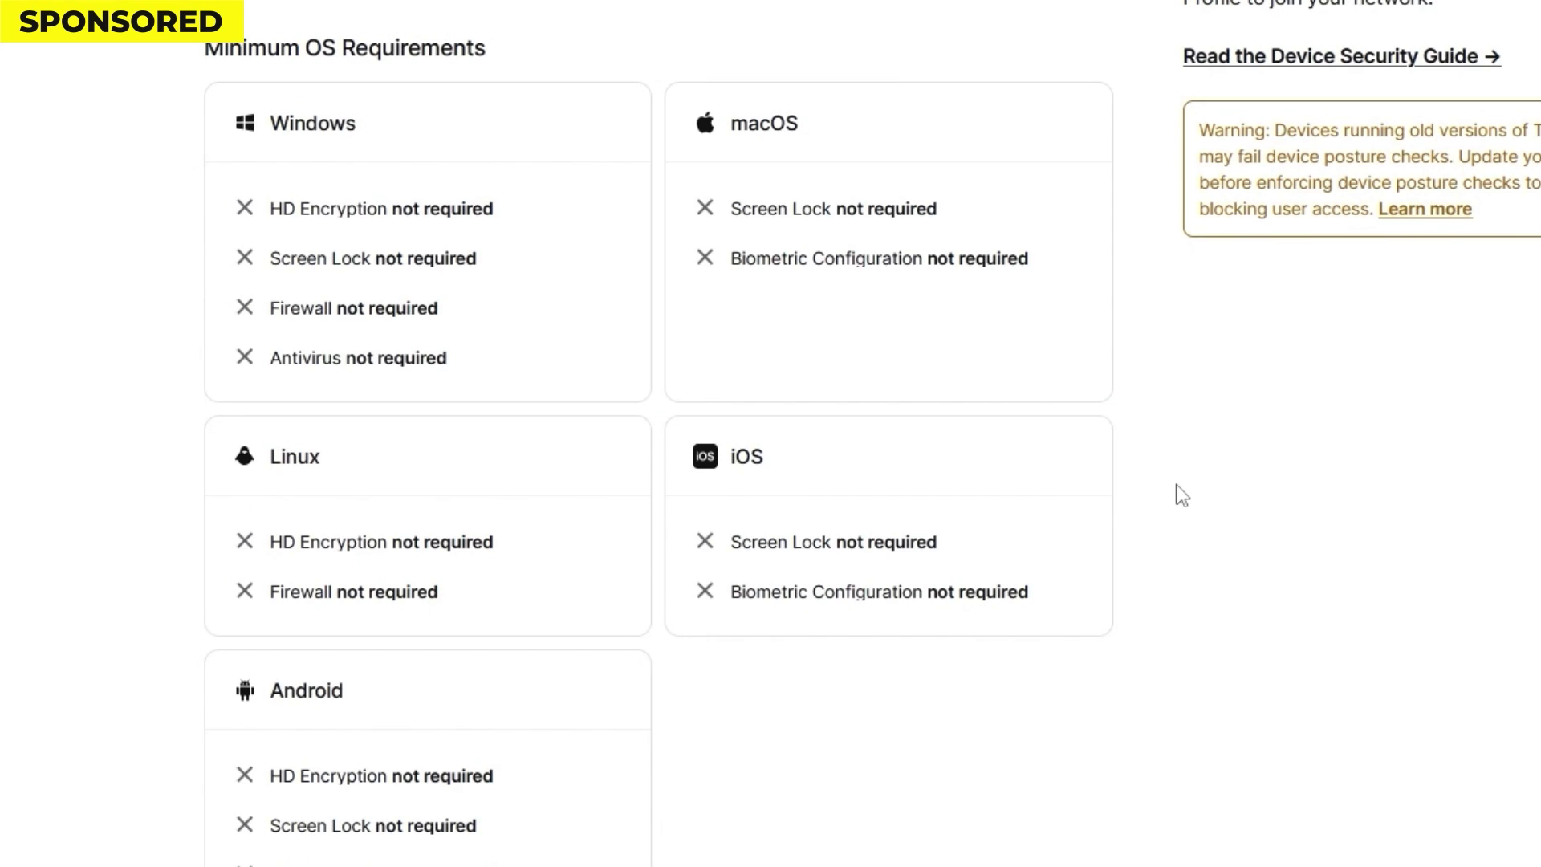
Turn on the Screen Lock requirement for iOS devices and confirm the changes
click(924, 554)
click(1156, 411)
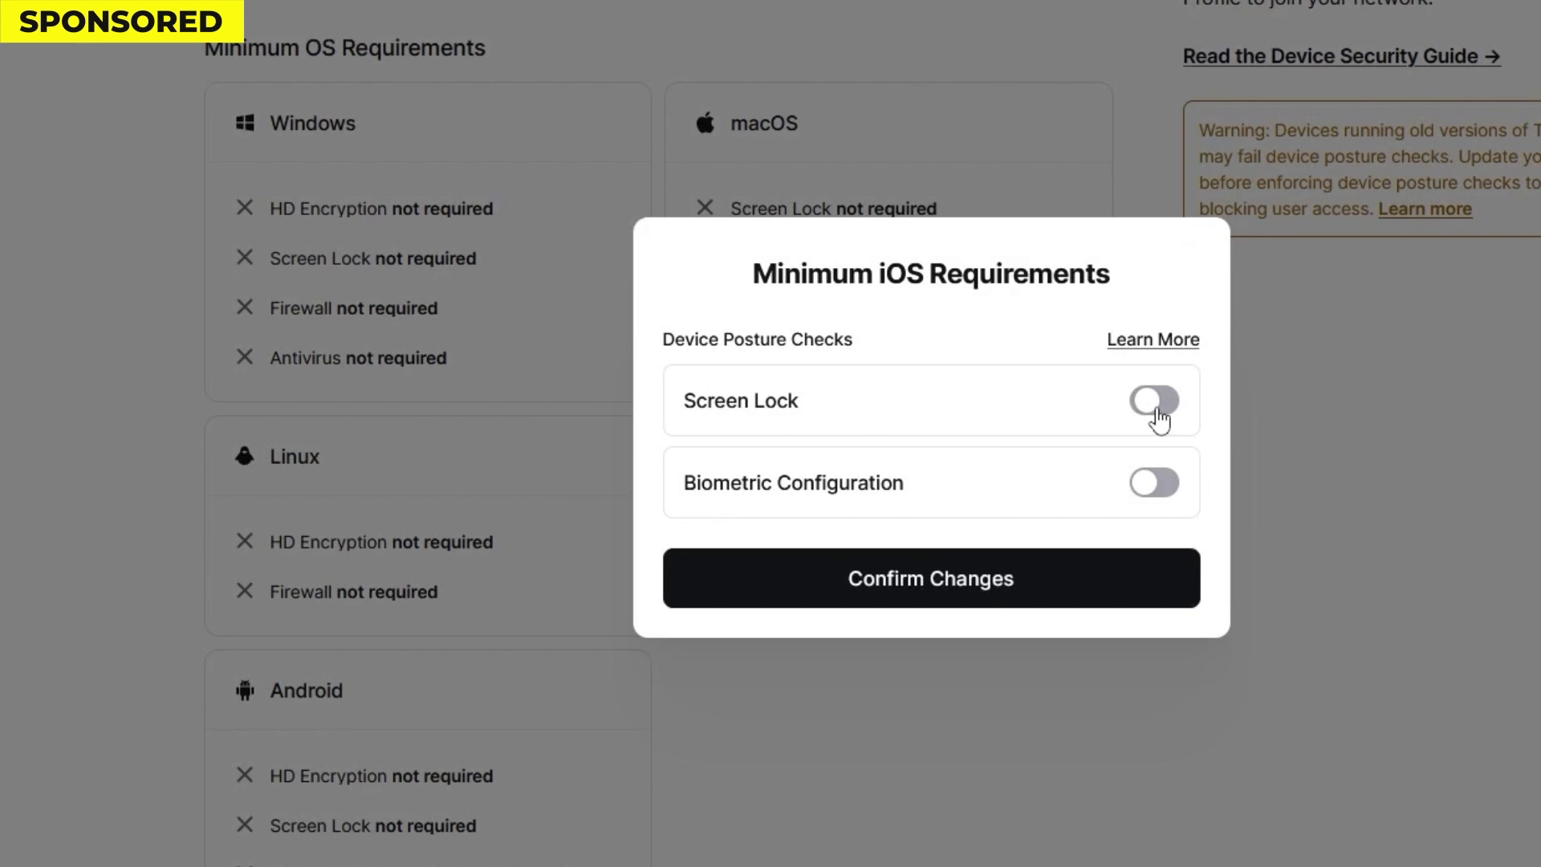
click(1157, 406)
click(1102, 573)
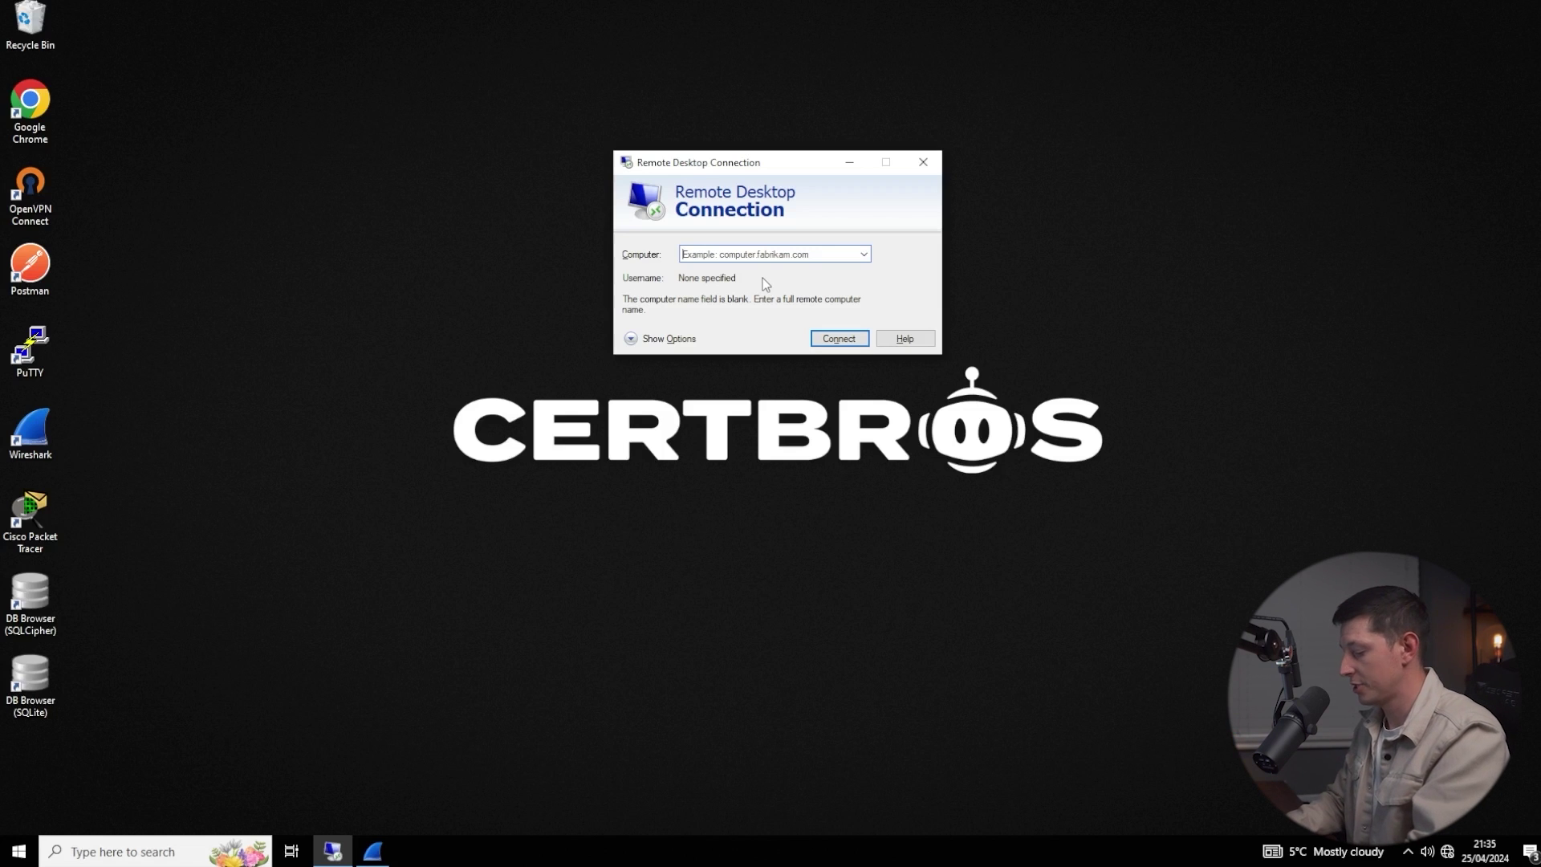
Start a remote desktop connection to 1.1.1.1 and bring the Wireshark capture forward
text(1.1.1.1)
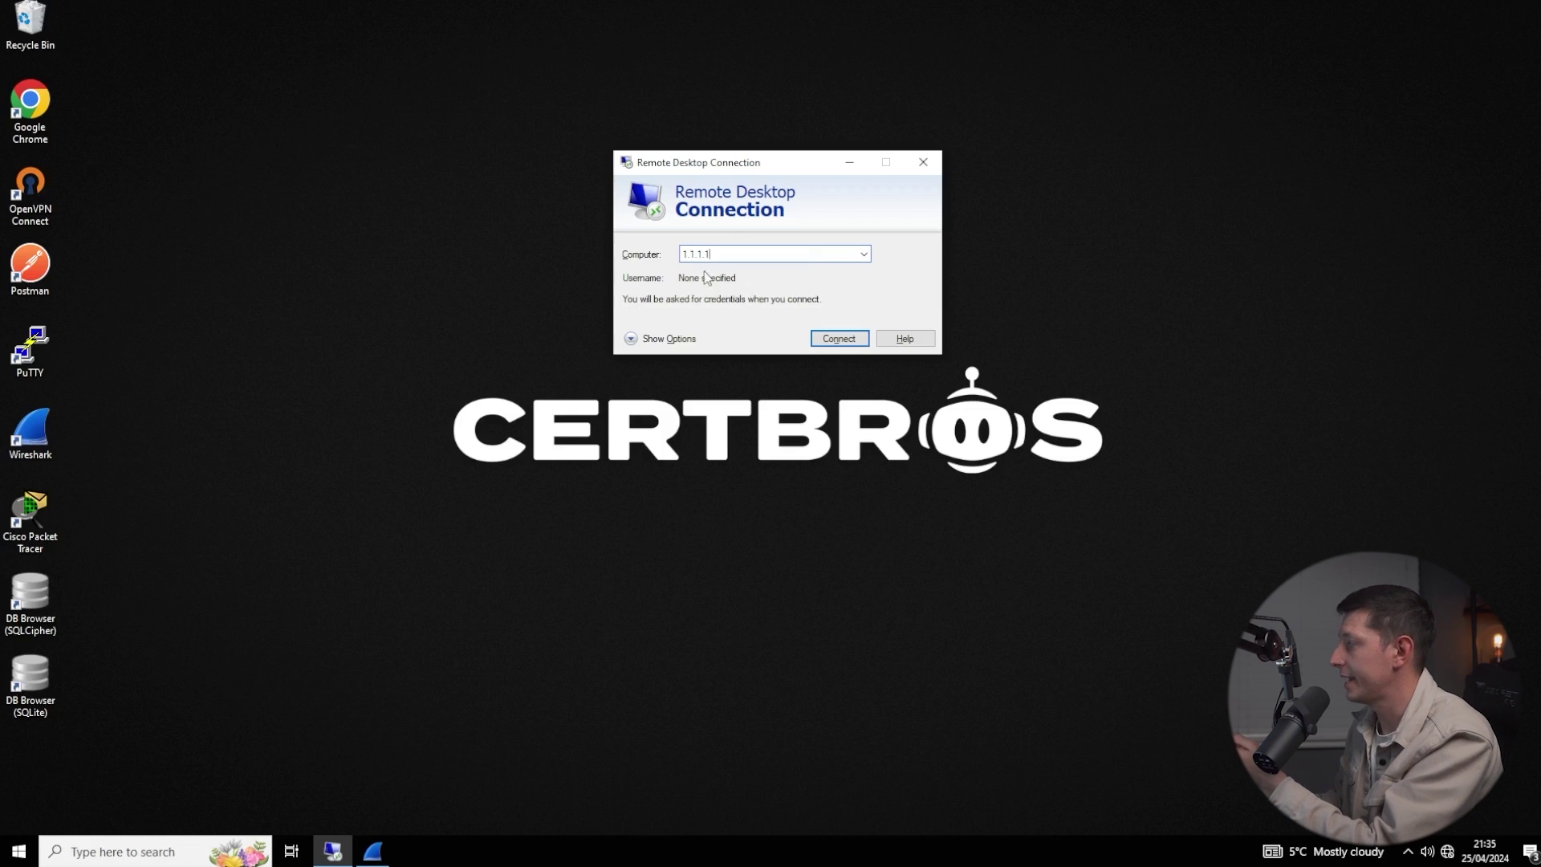
click(836, 336)
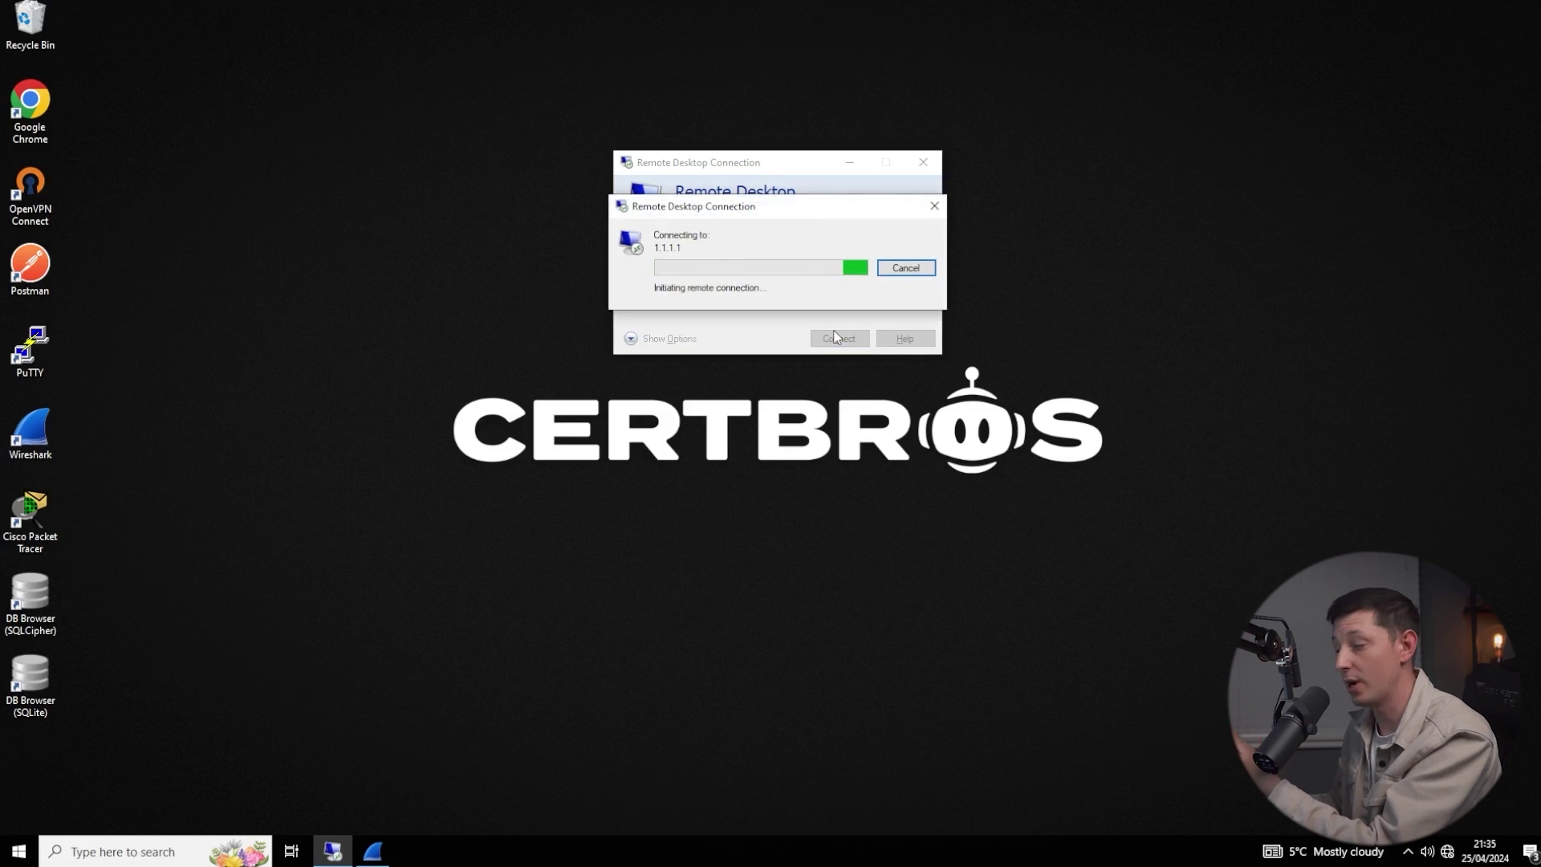
click(375, 850)
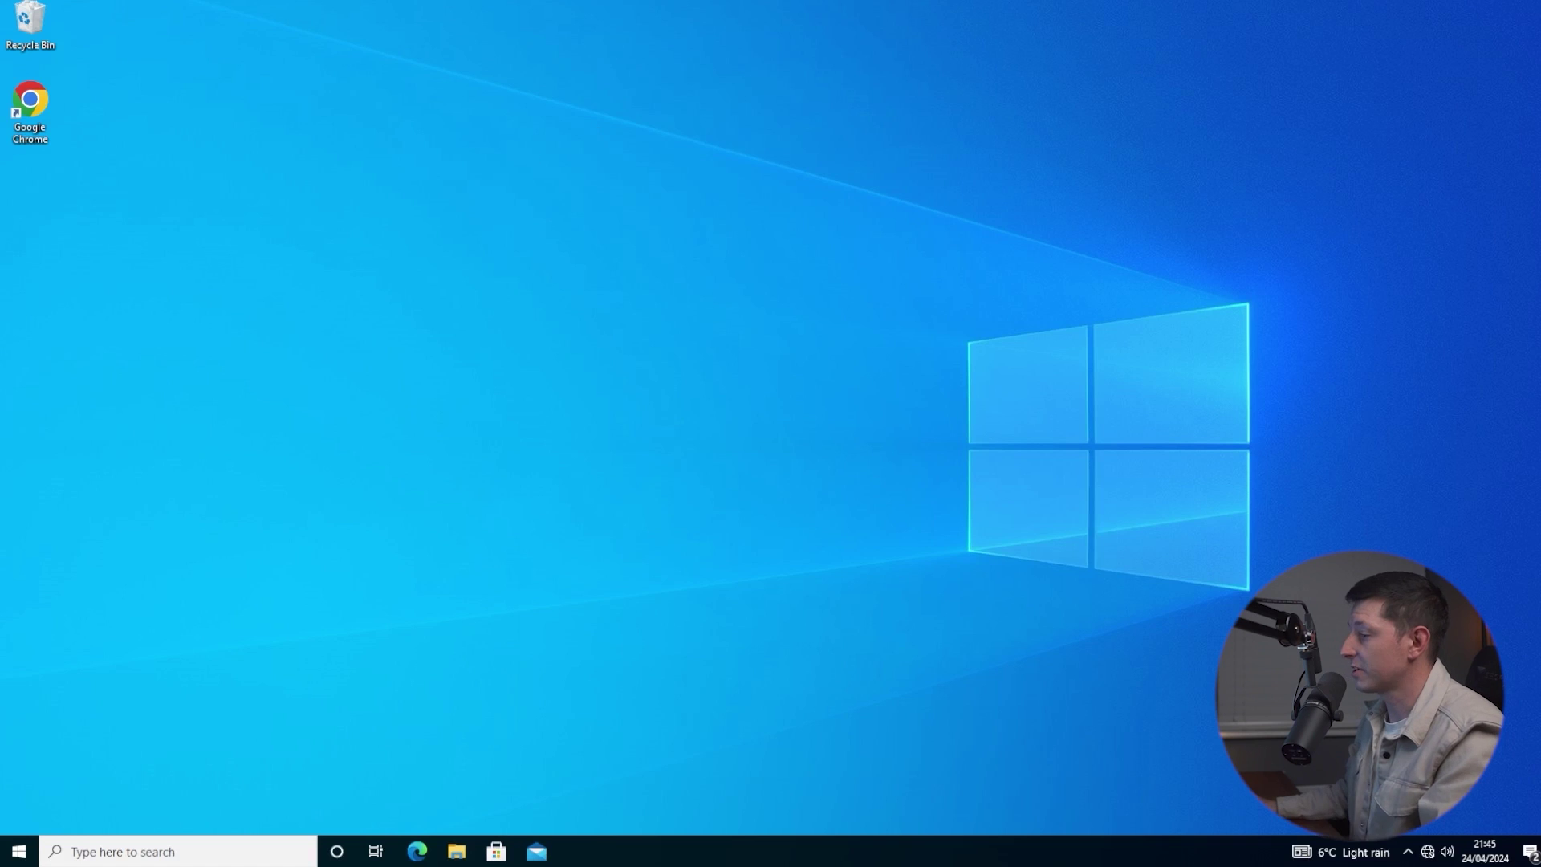
Launch Remote Desktop Connection from Start search ('remote desk') and connect to 1.1.1.1
click(19, 851)
text(remote desk)
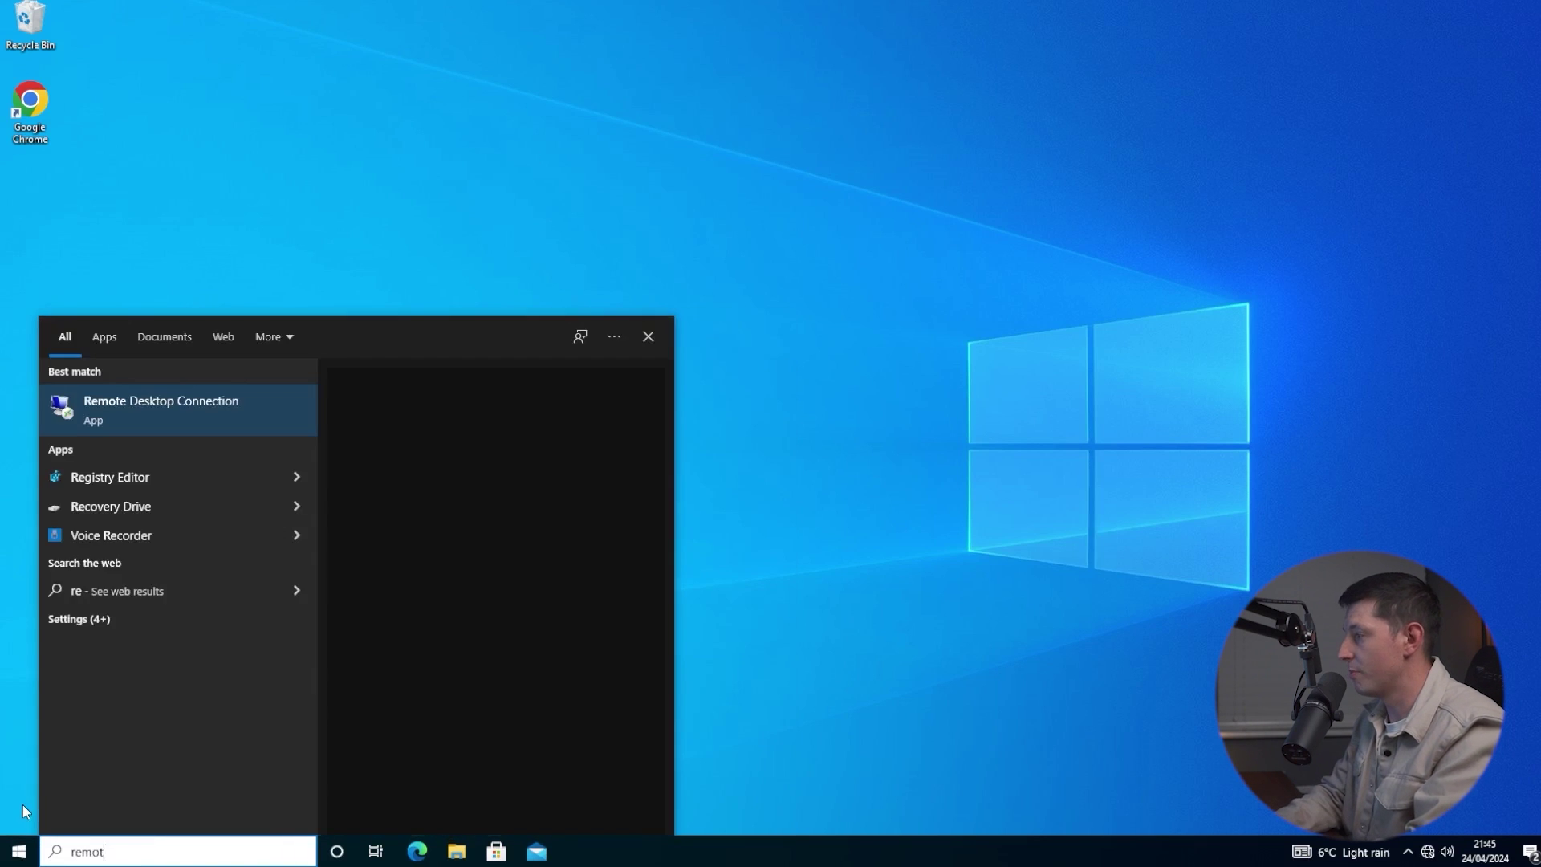
click(201, 423)
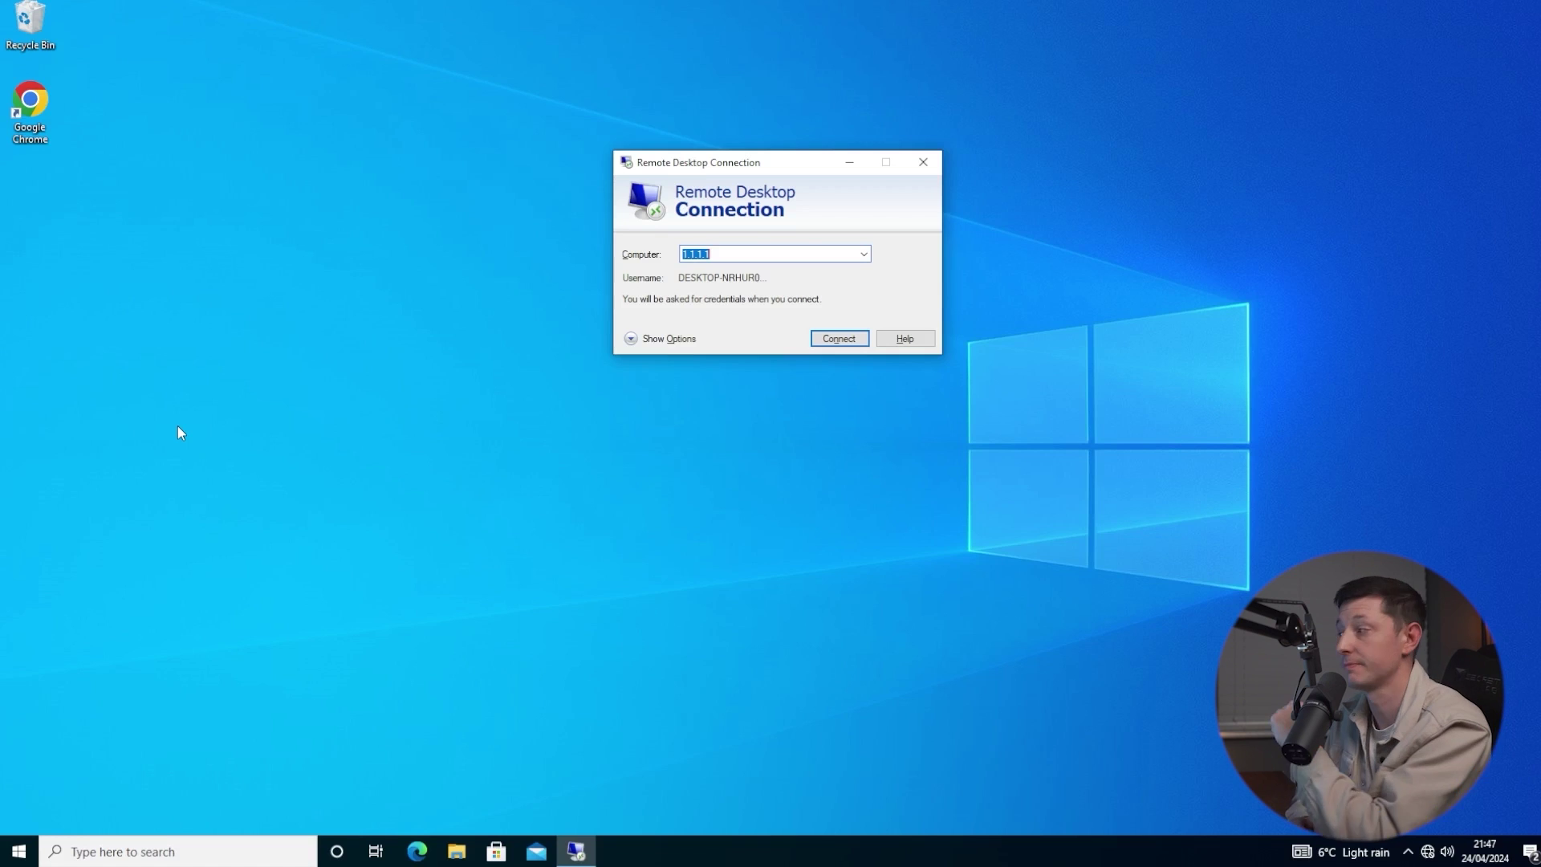
text(1.1.1.1)
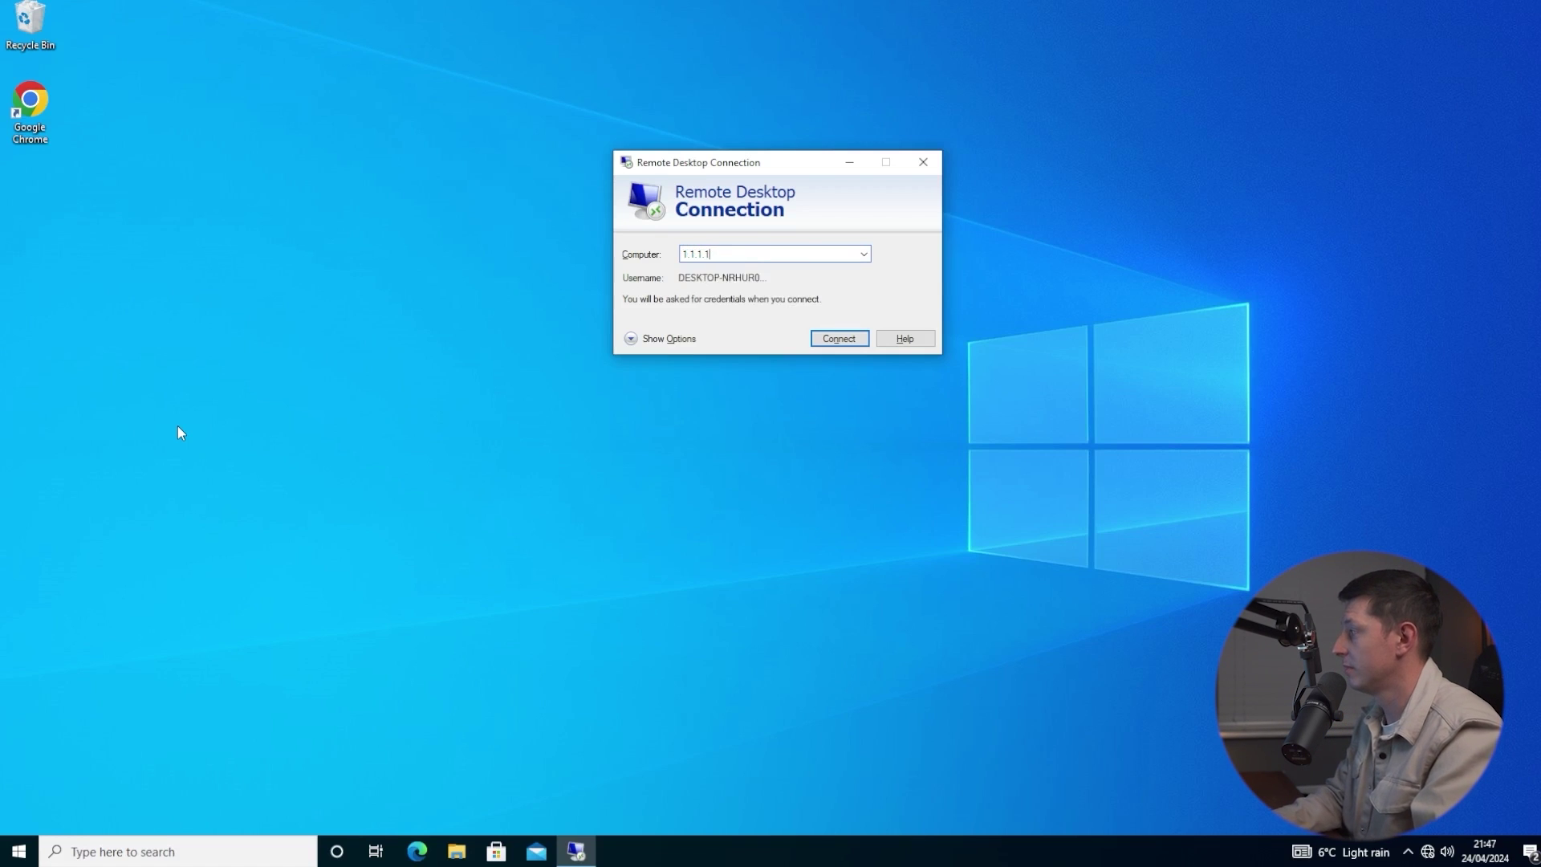
click(818, 338)
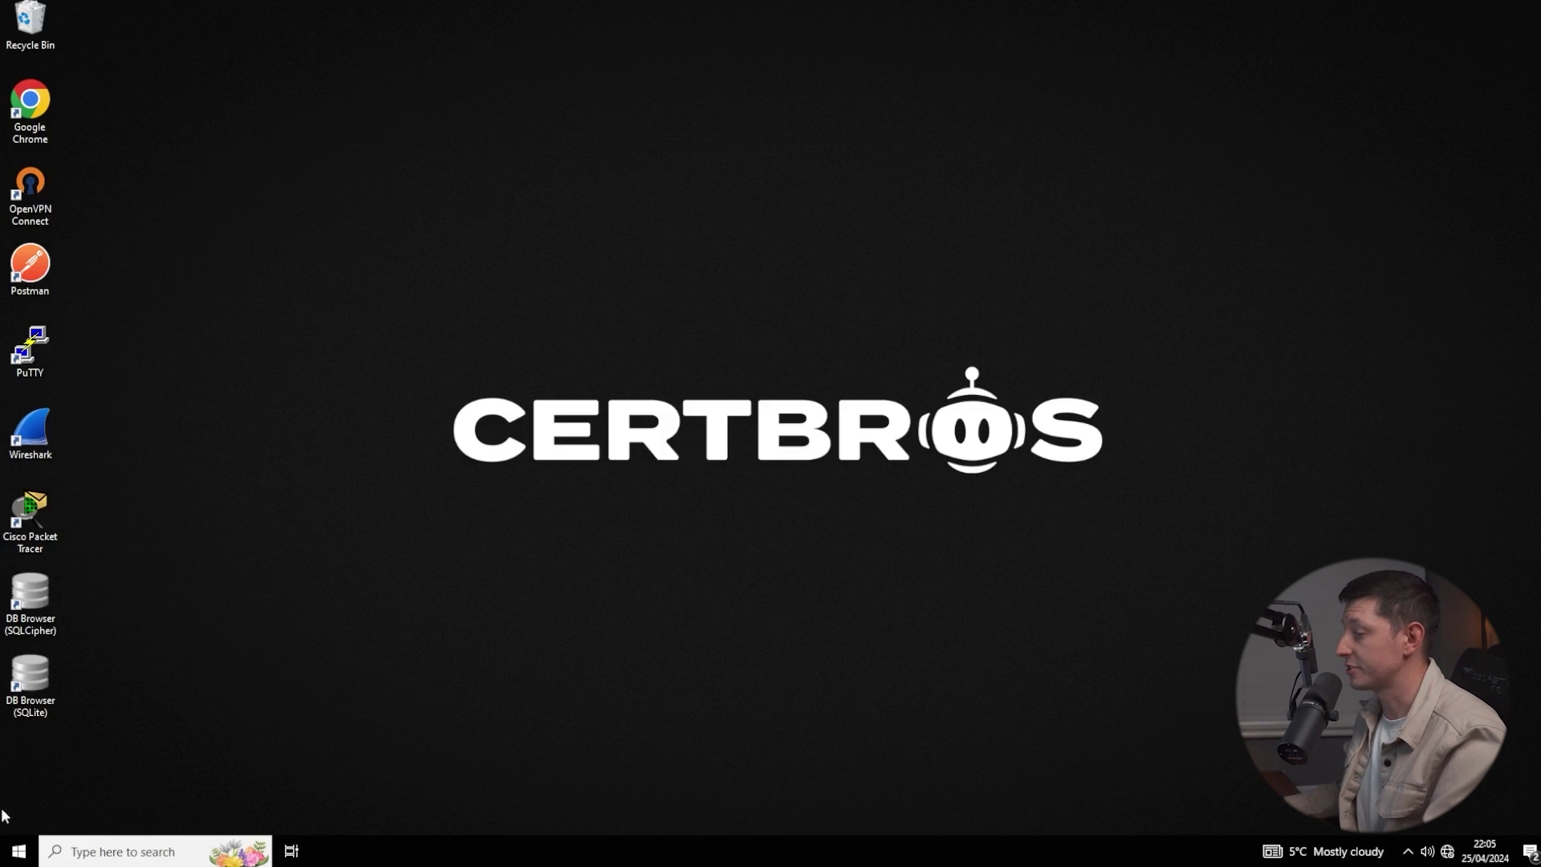
Run ipconfig in Command Prompt, showing IPv4 192.168.1.5 and gateway 192.168.1.1
click(18, 849)
text(command)
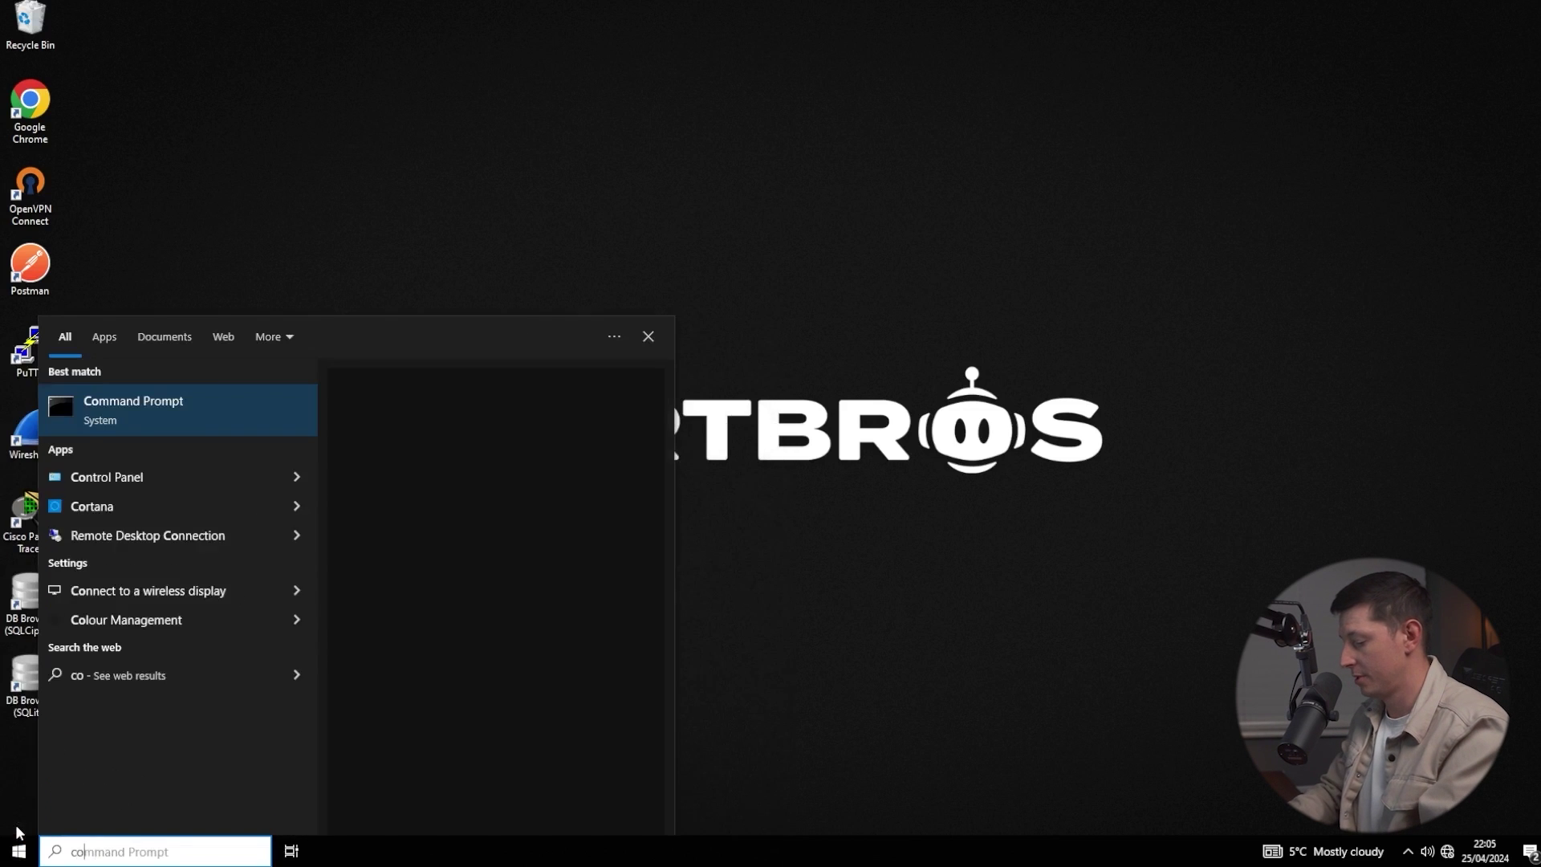
click(212, 421)
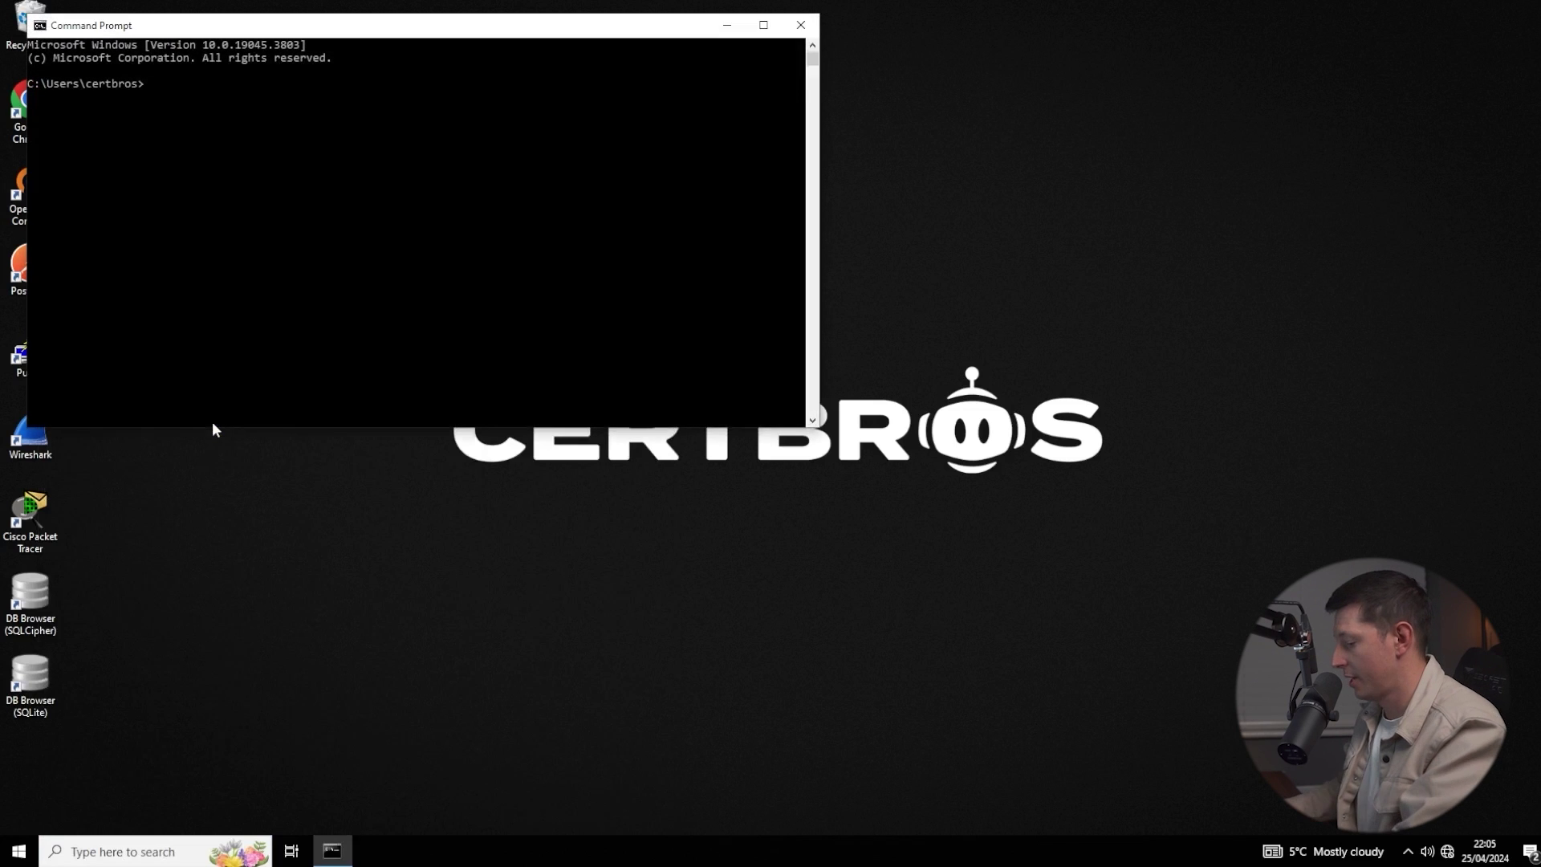
text(ipconfig)
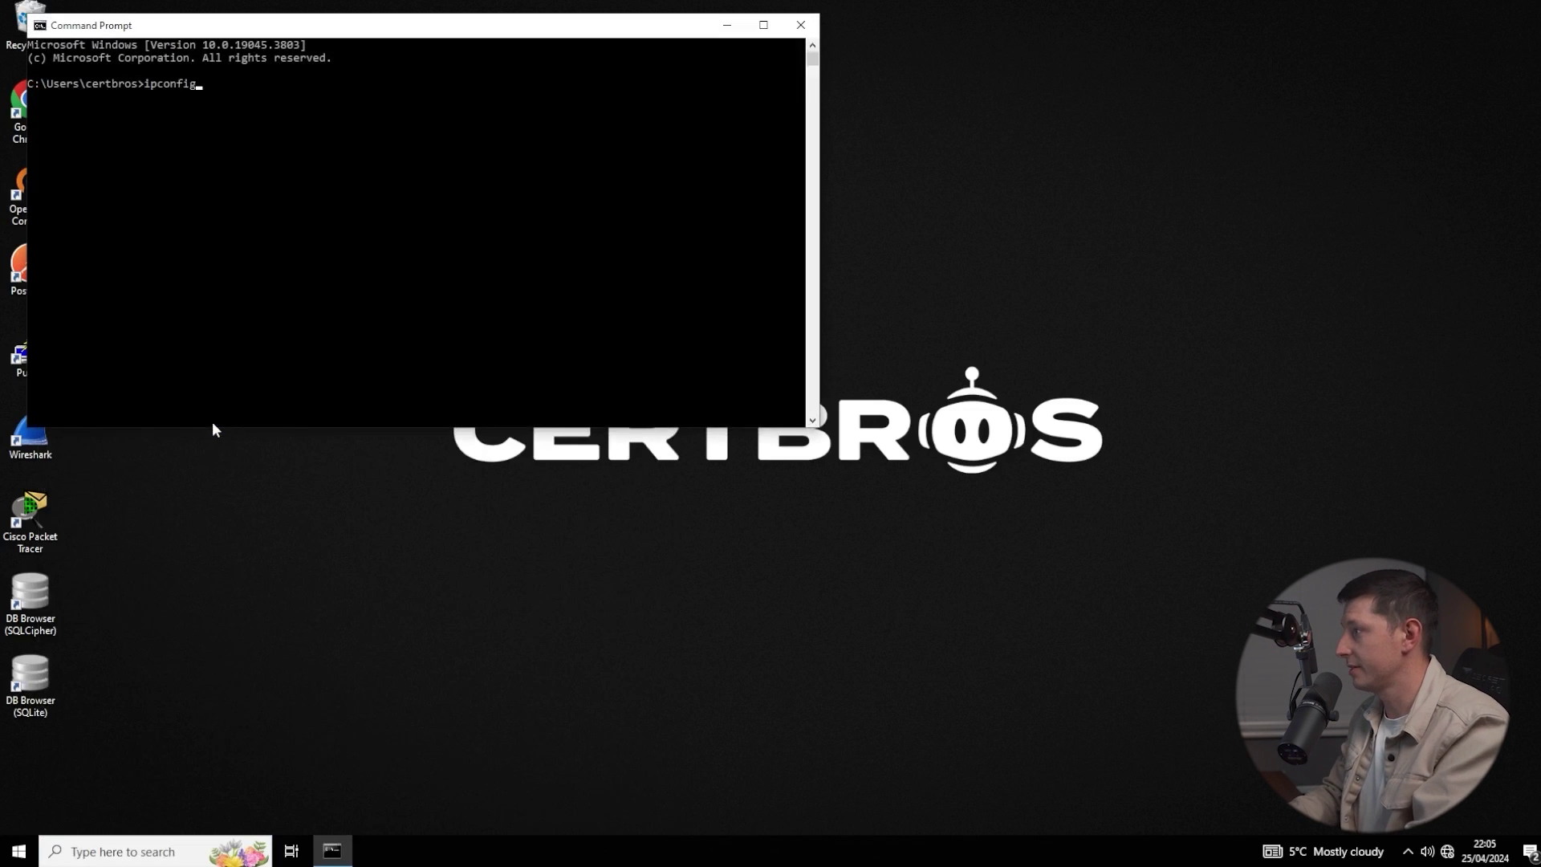
key(Return)
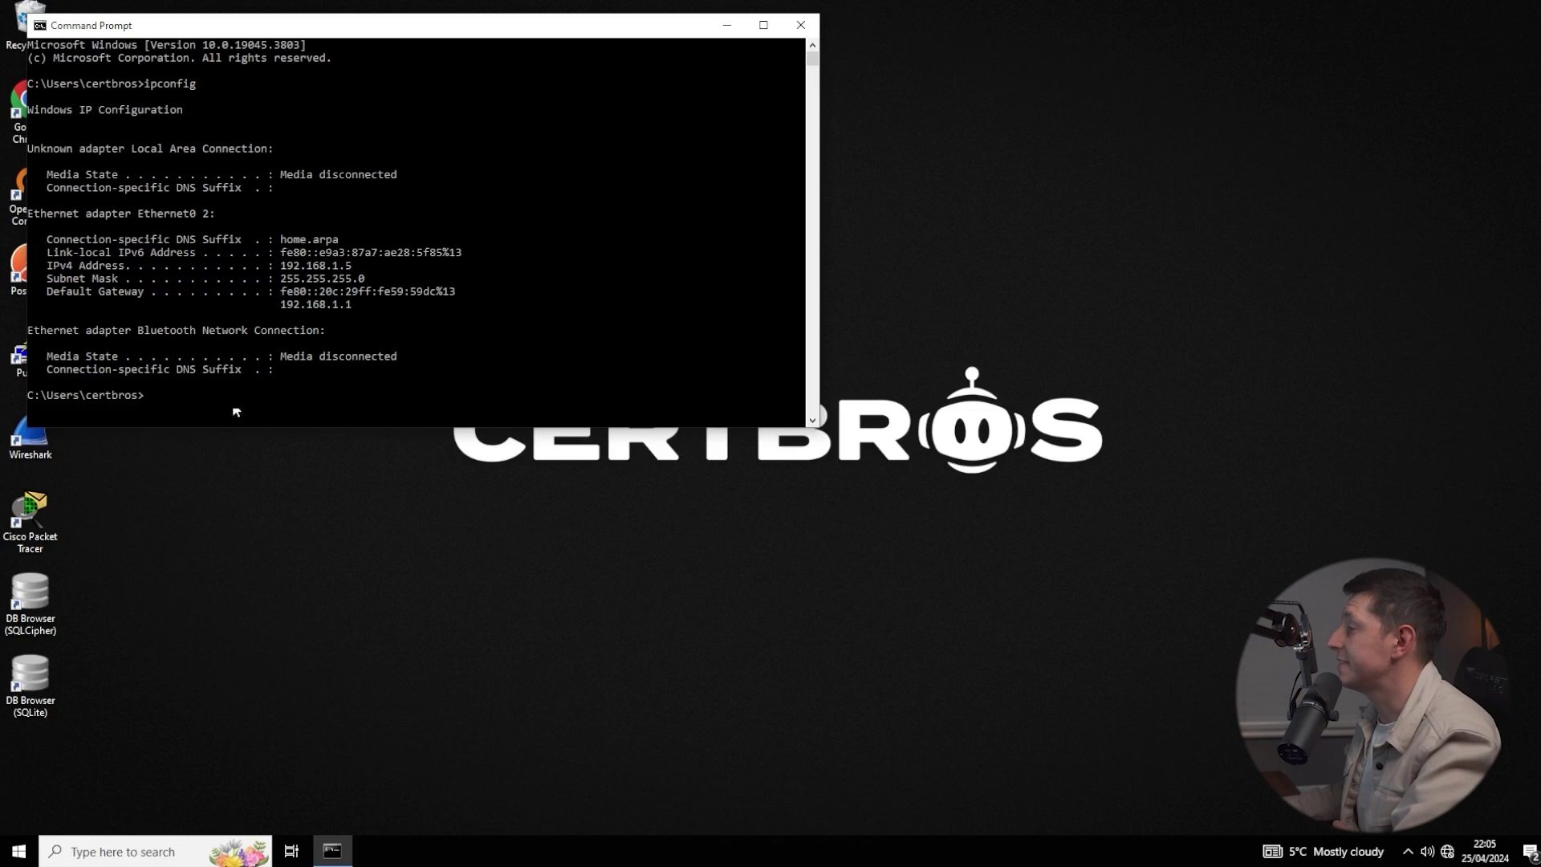
Mark the 192.168.1.1 default gateway address, then close Command Prompt
click(353, 307)
drag(293, 313, 282, 313)
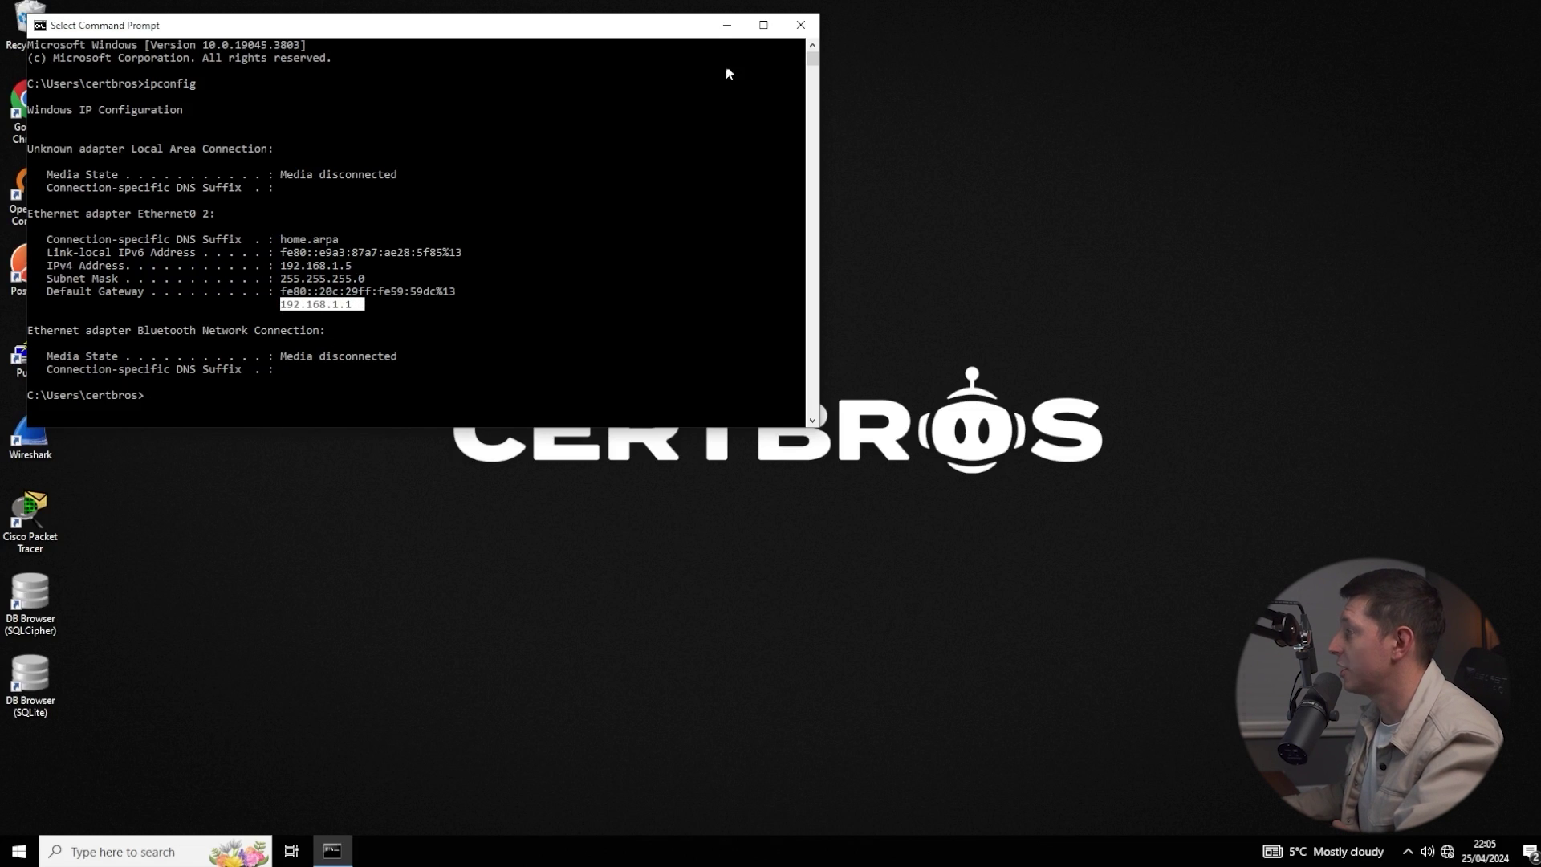
click(800, 25)
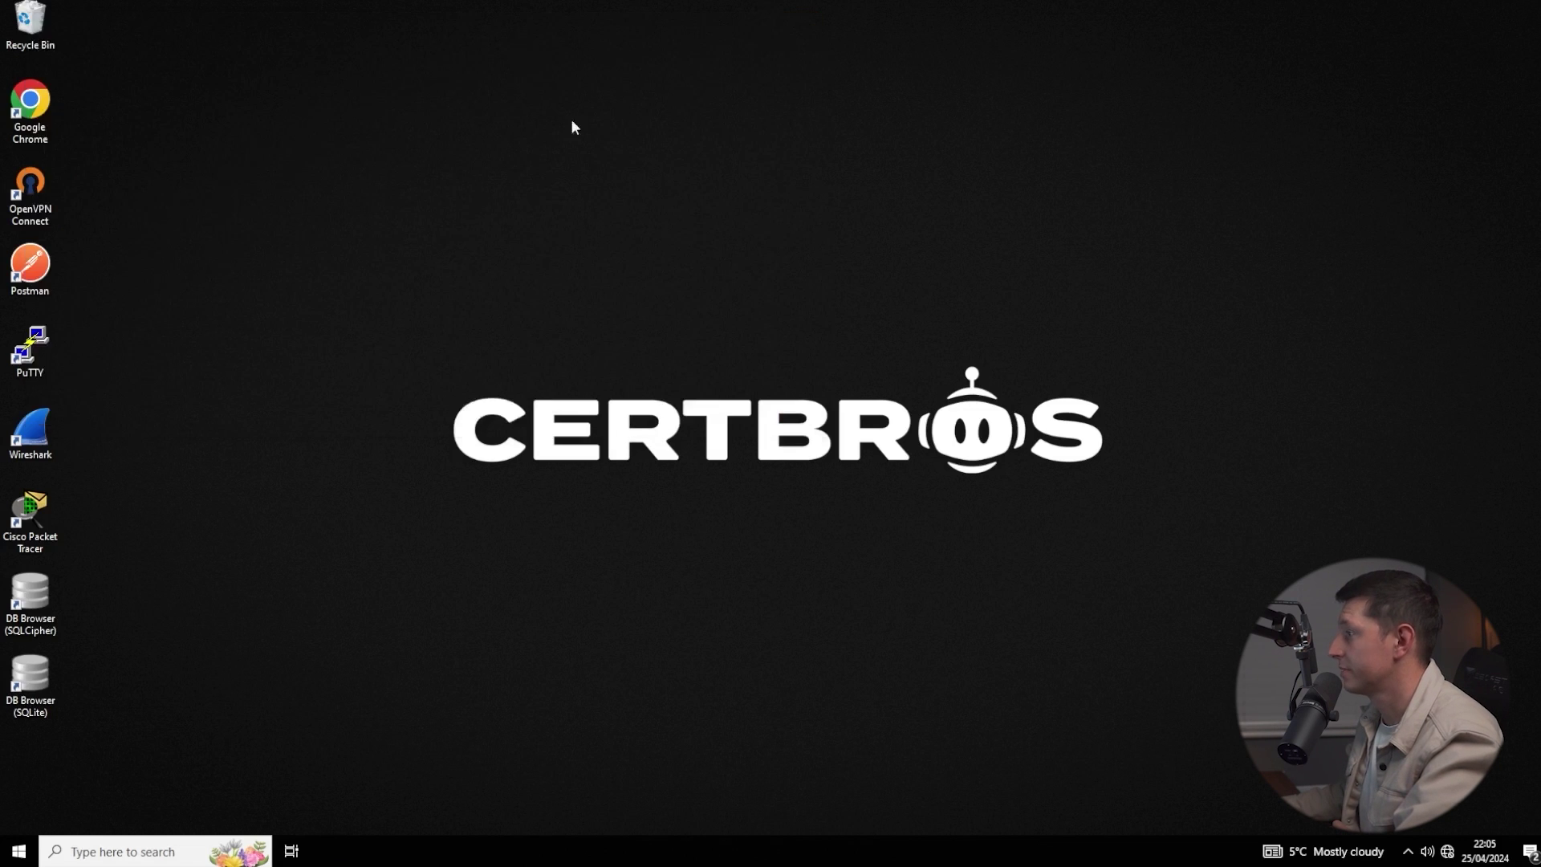
Open Chrome and load the pfSense sign-in page at 192.168.1.1
double_click(40, 104)
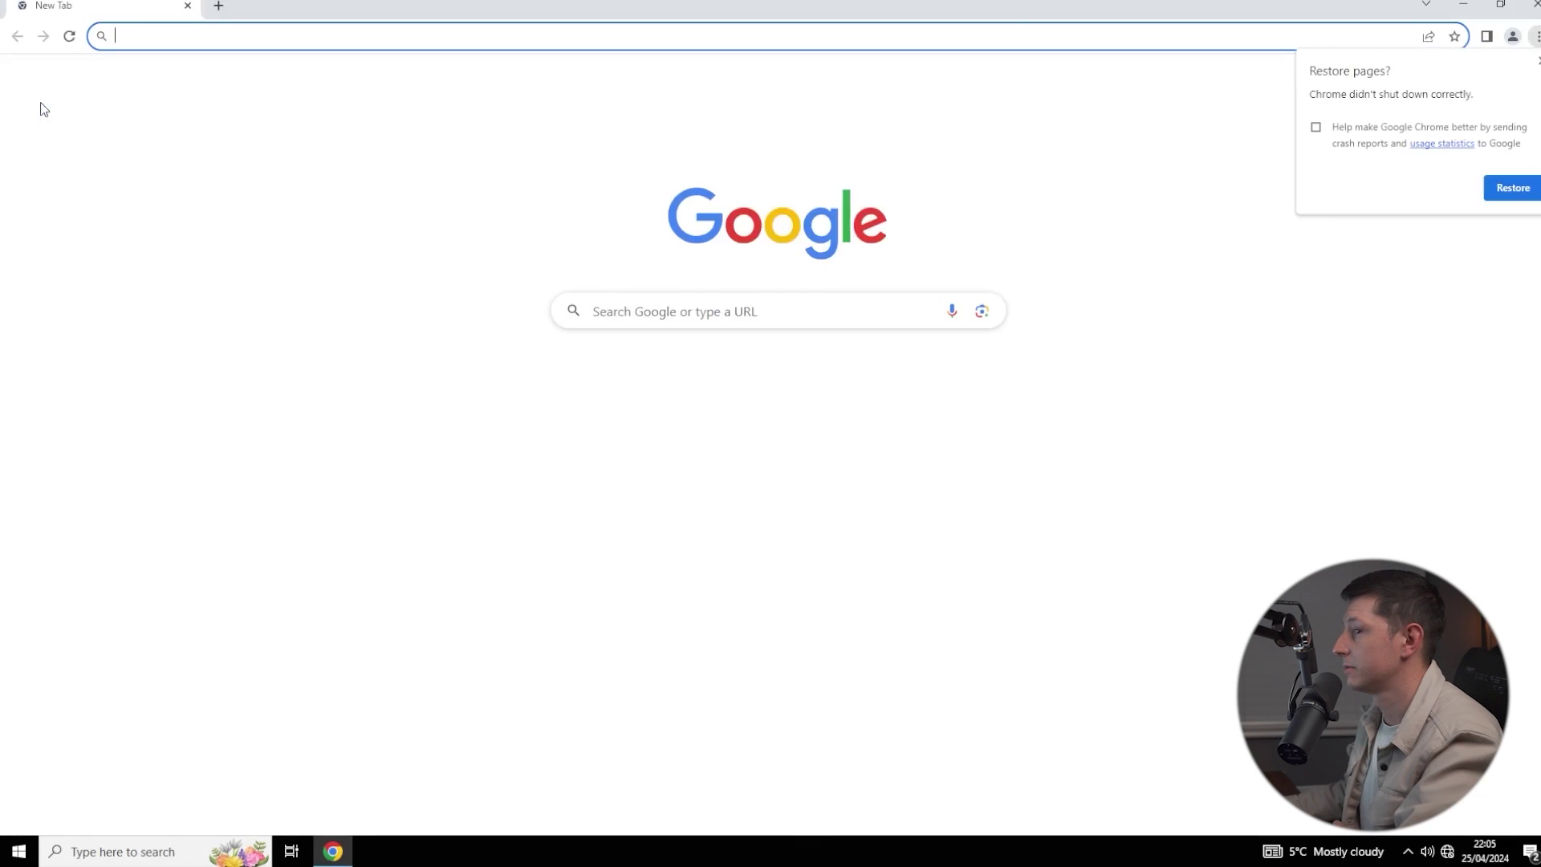
click(150, 35)
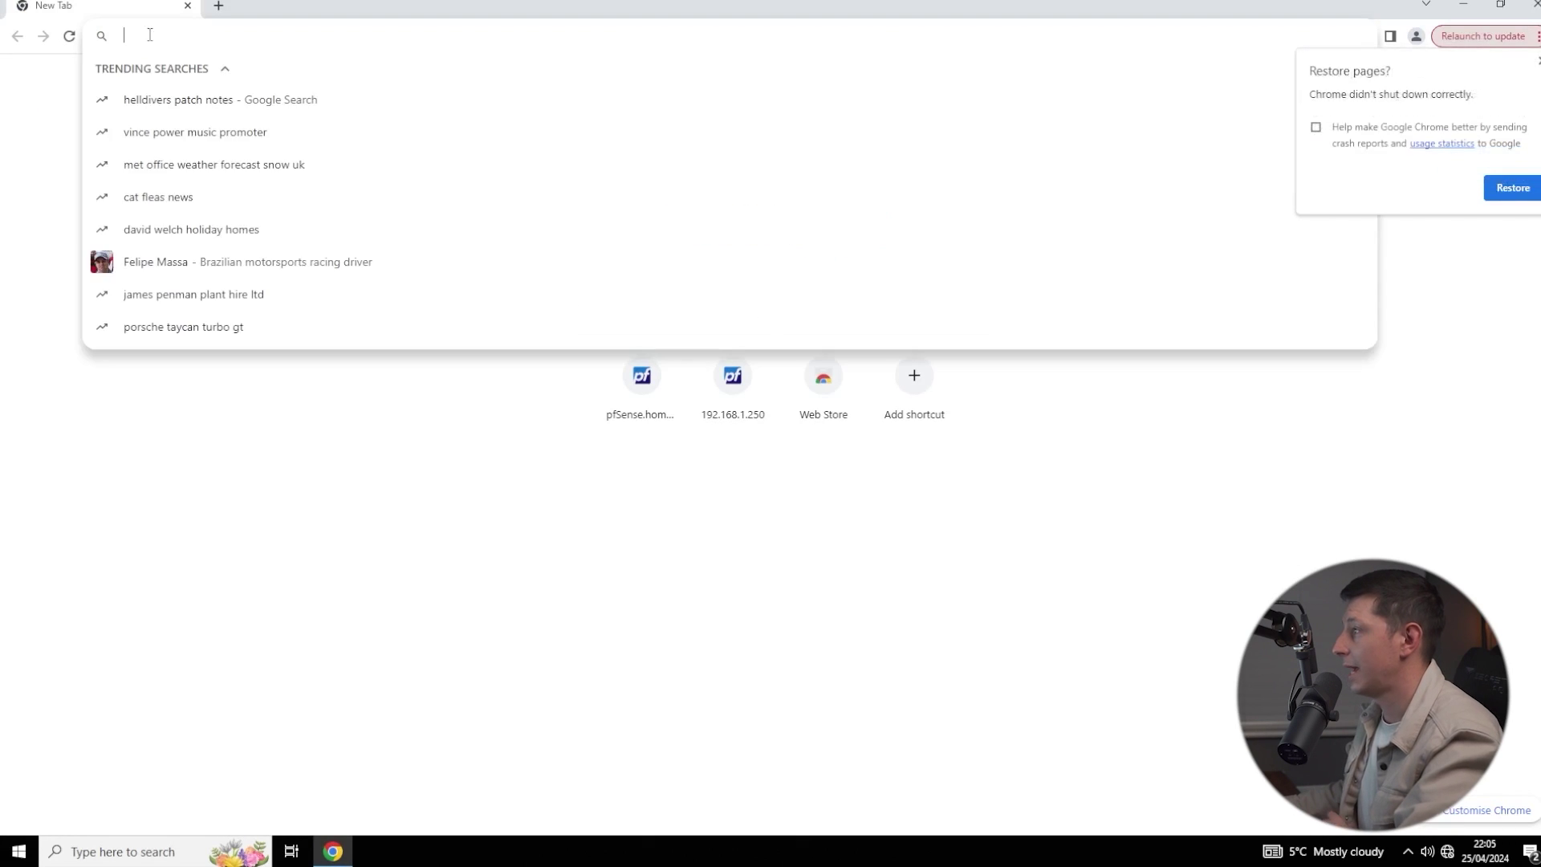
text(192.16)
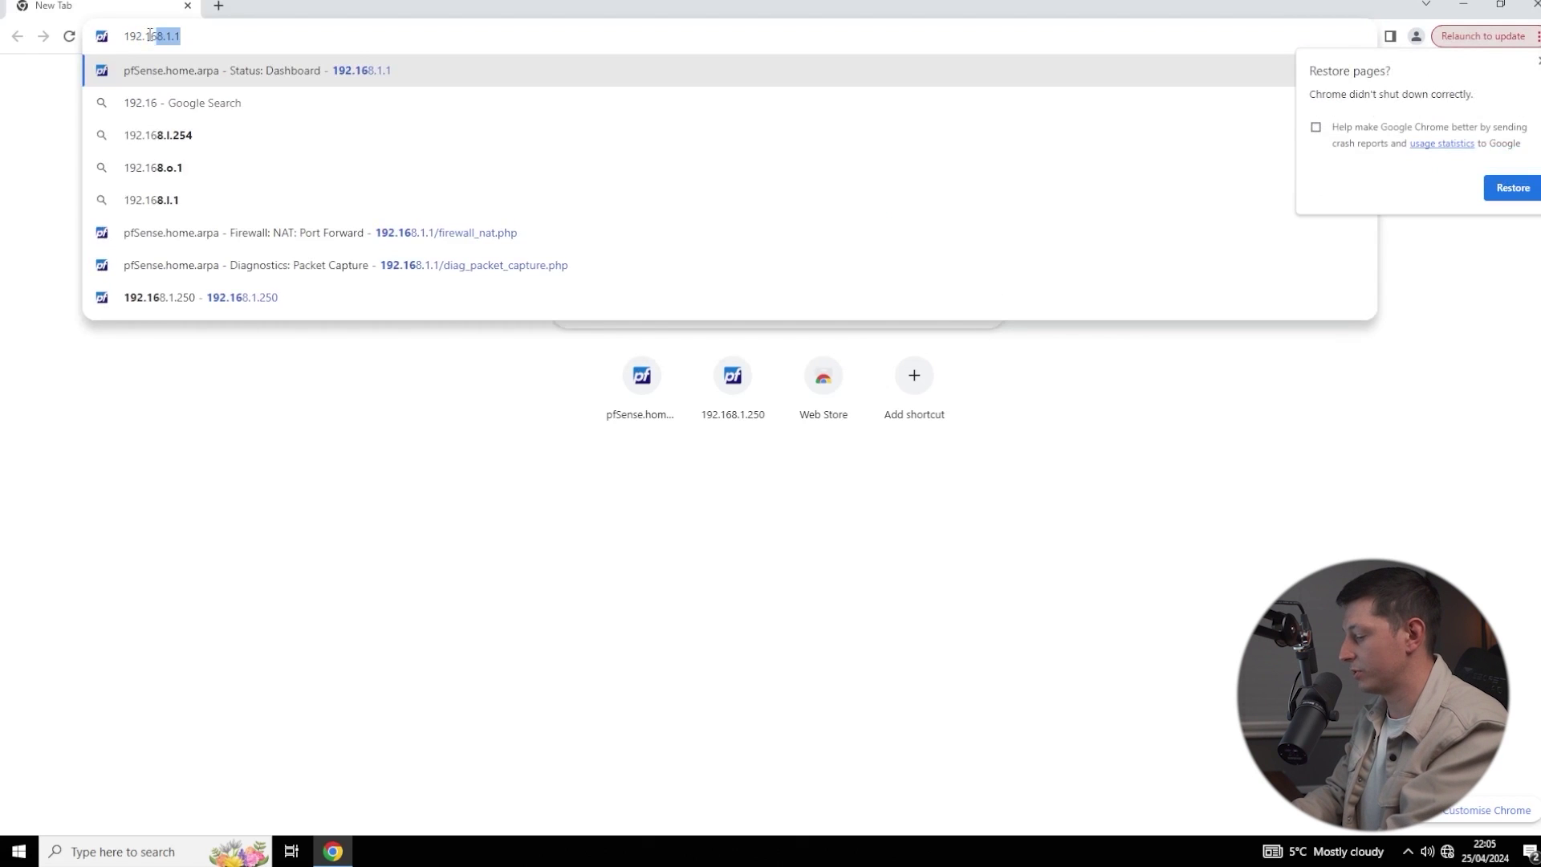
text(8.1.1)
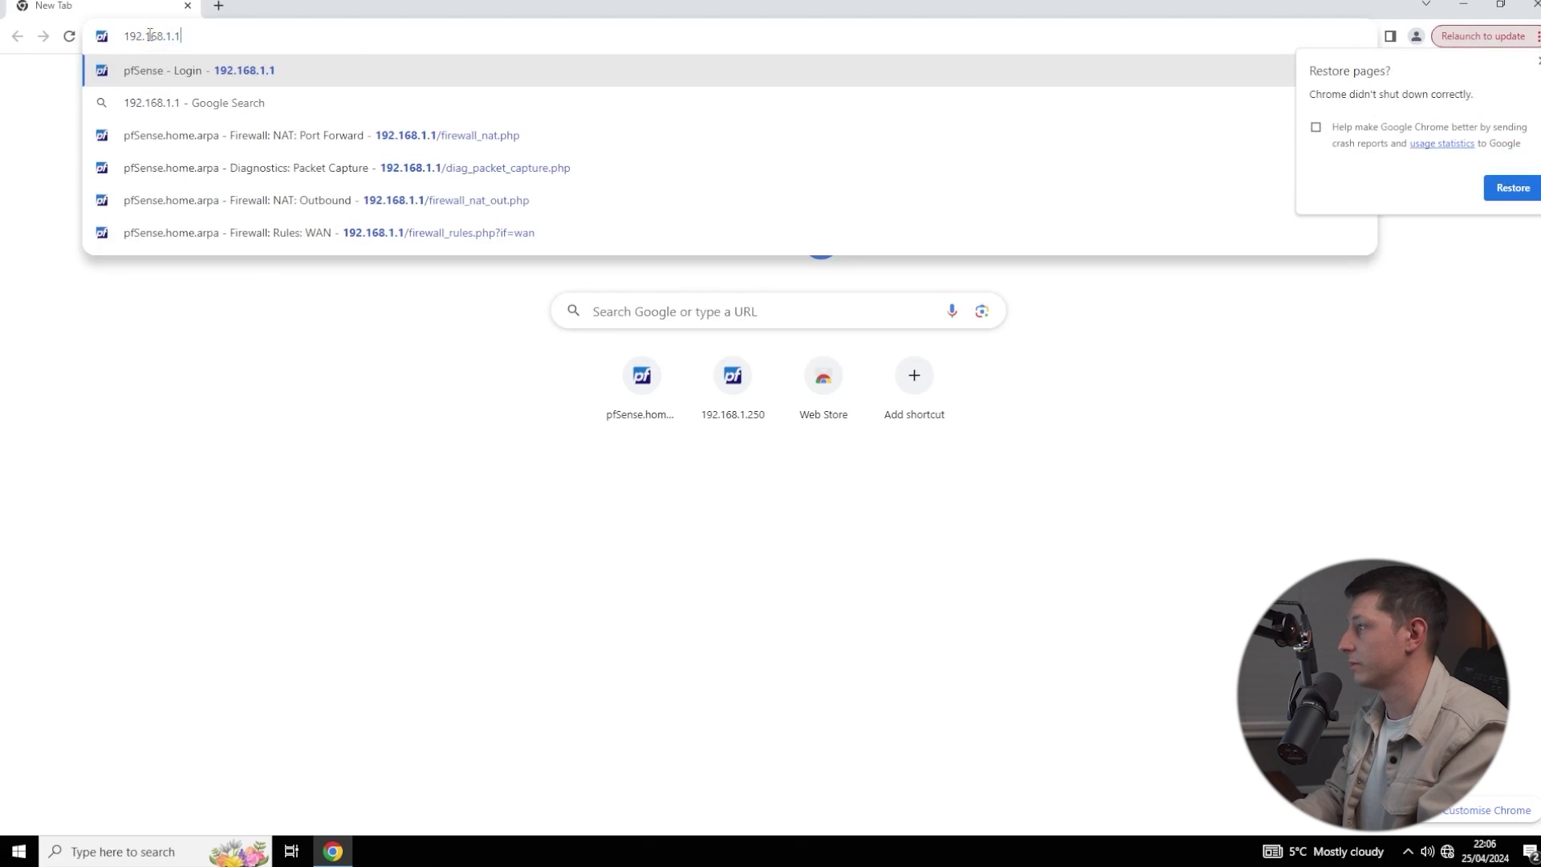
key(Return)
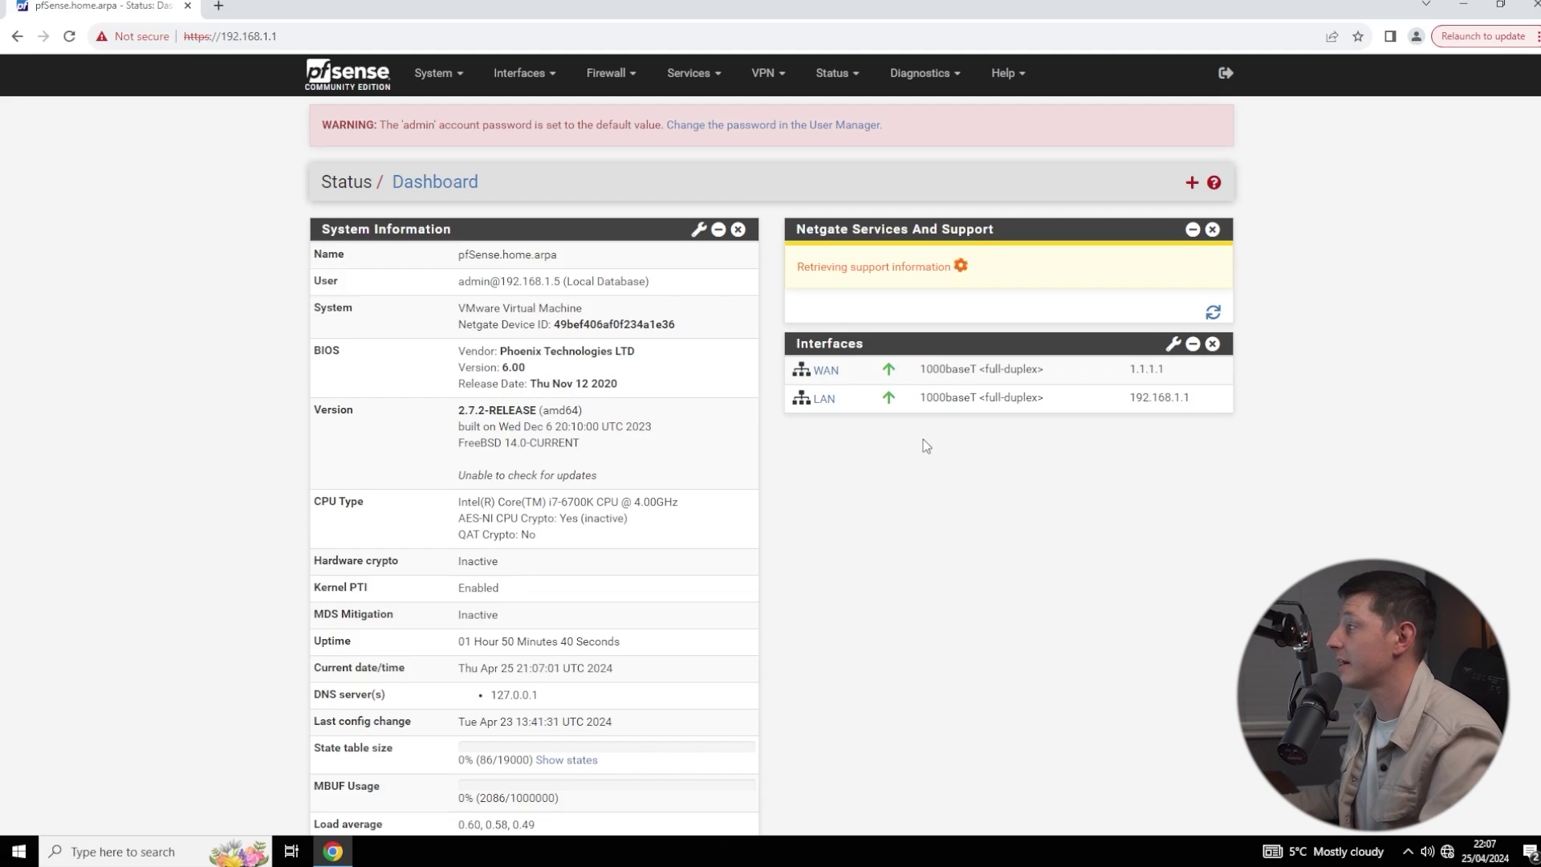
Open the Firewall menu from the pfSense Status Dashboard
click(631, 81)
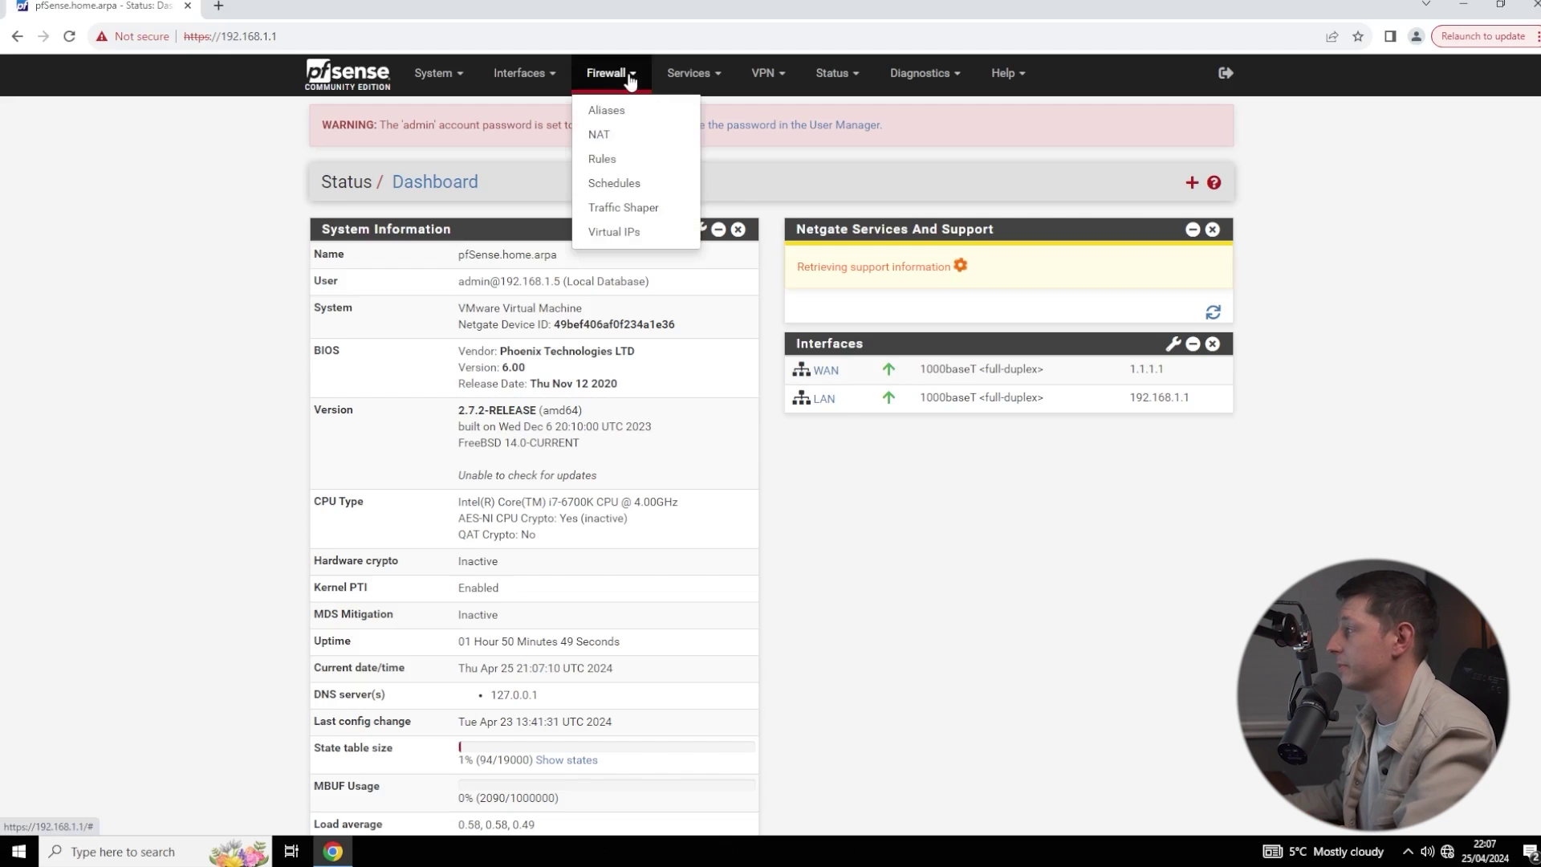
Enable the NAT port-forward rule sending TCP 3389 to 192.168.1.5 and apply changes
click(620, 136)
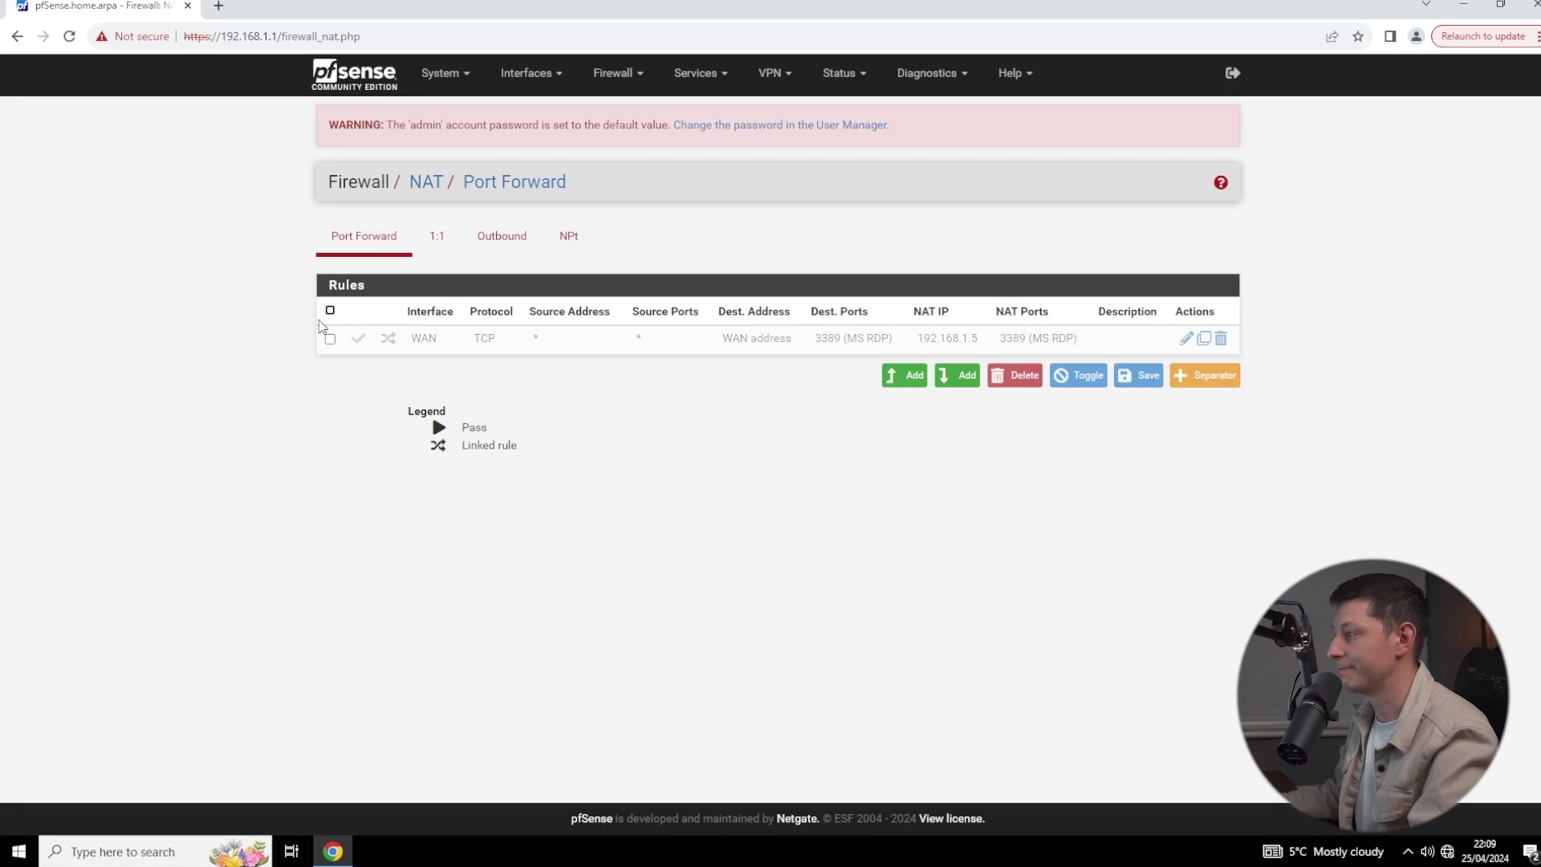
click(331, 341)
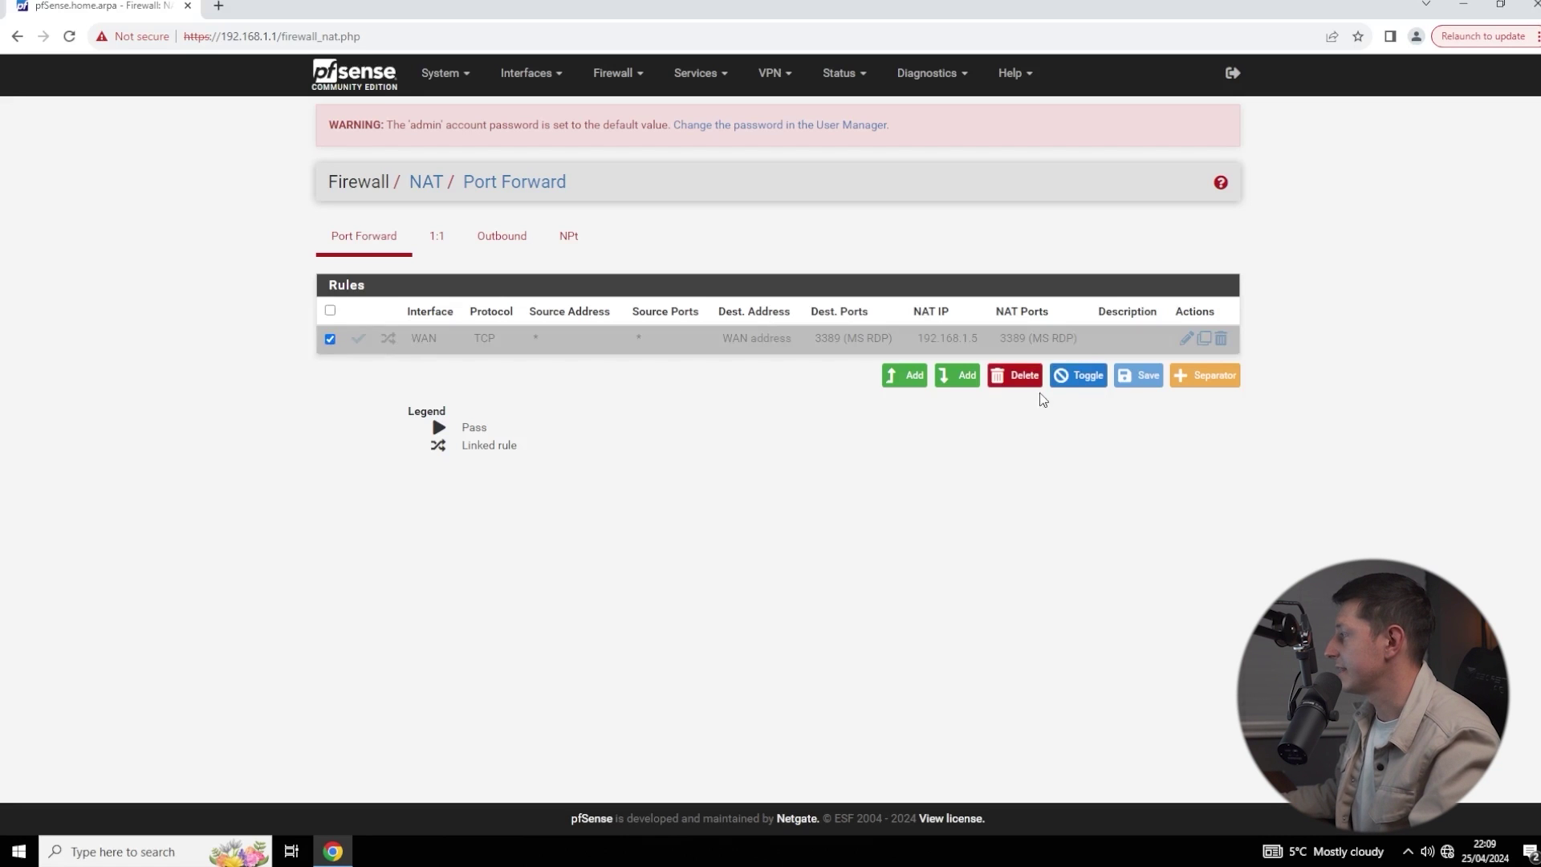
click(1064, 384)
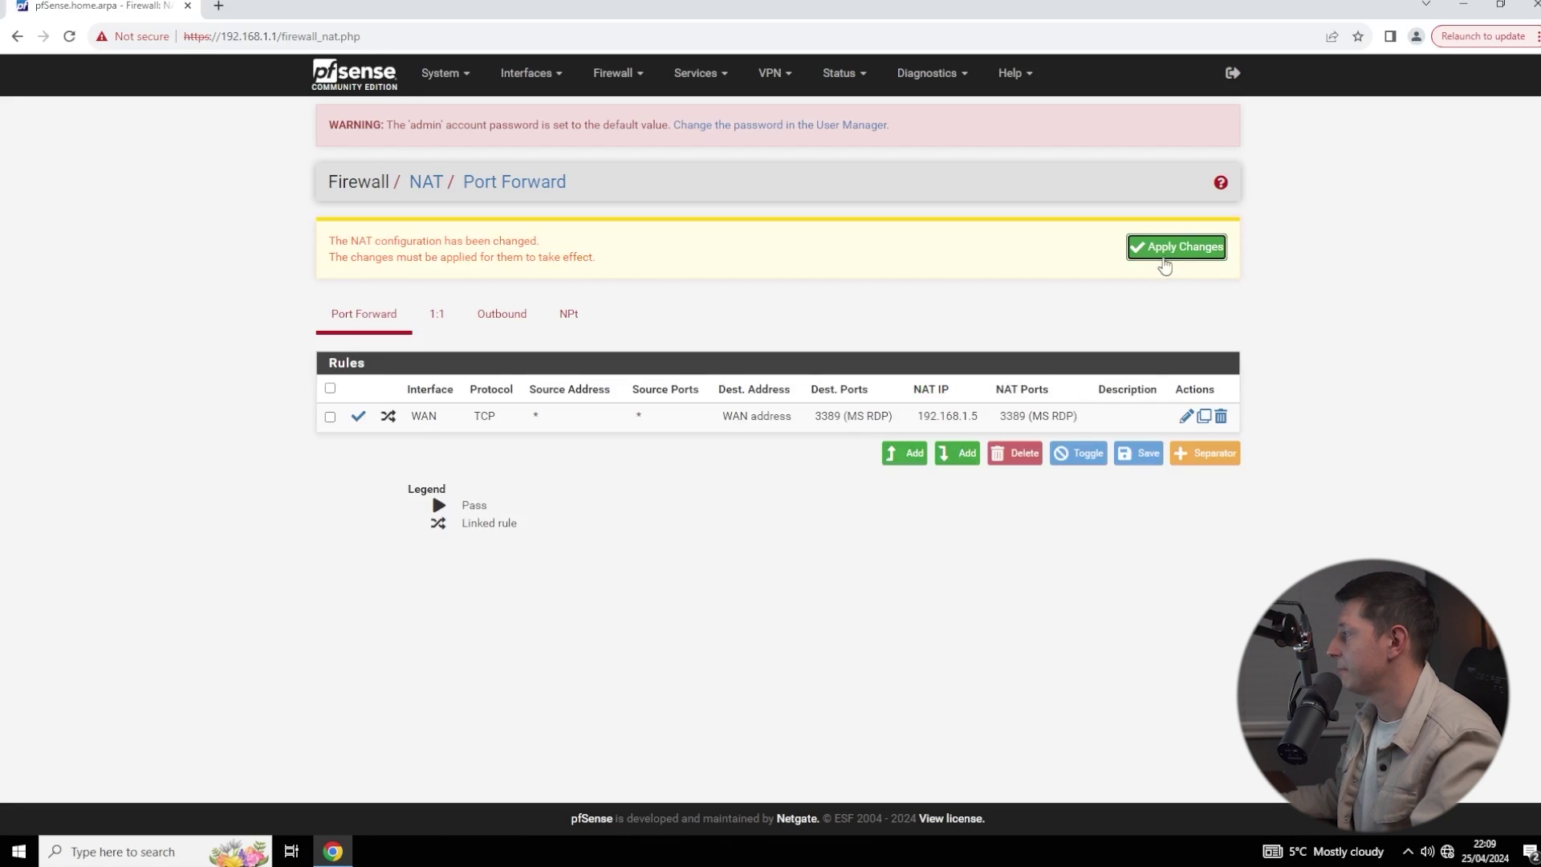
click(1163, 254)
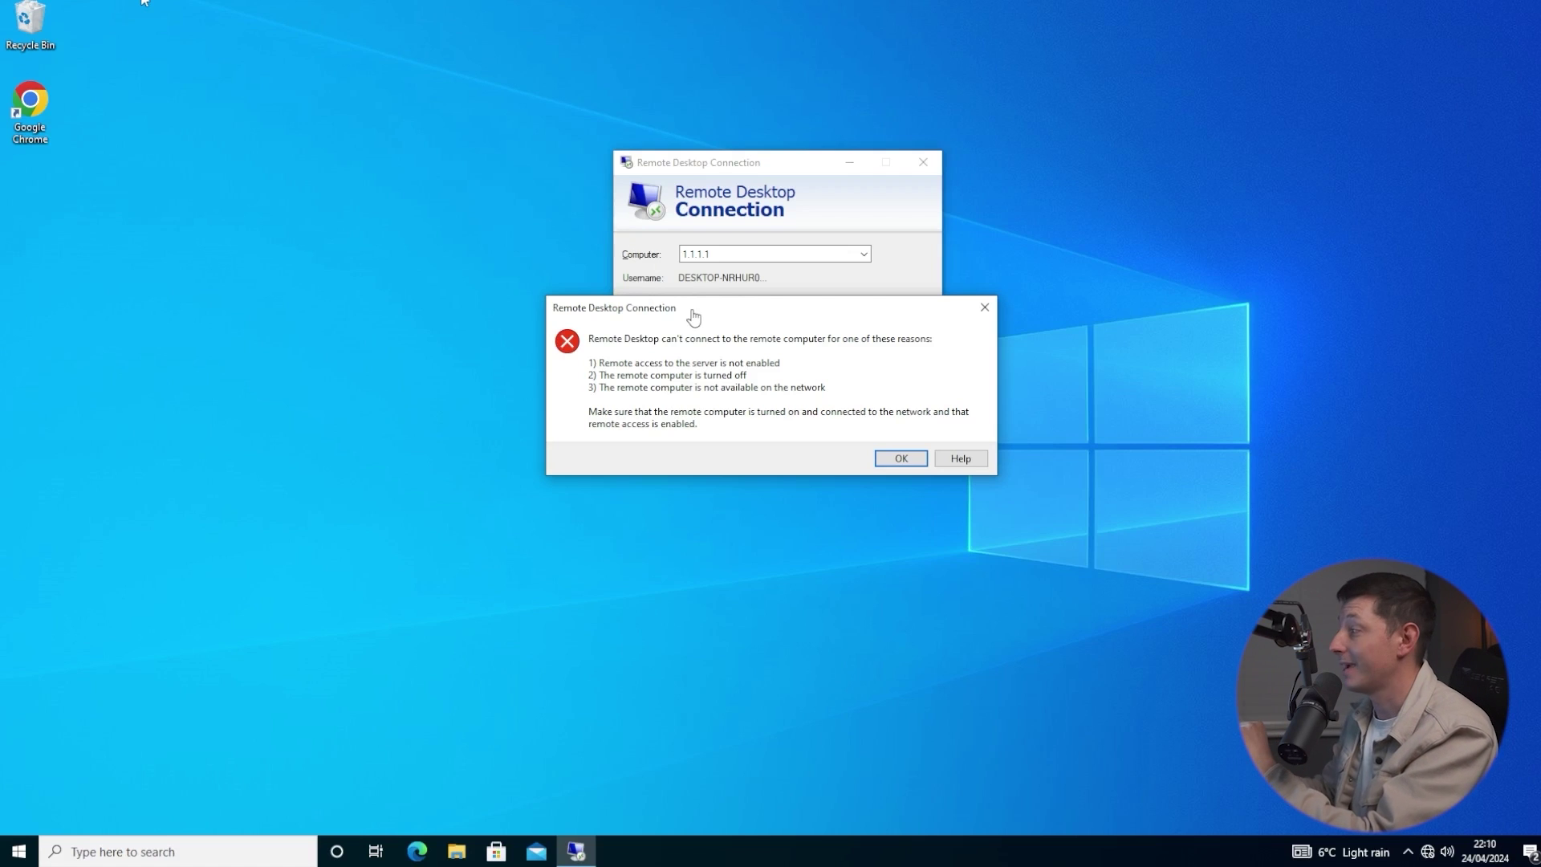
Dismiss the connection error, then reconnect to 1.1.1.1 with the account password and accept the untrusted certificate
click(984, 310)
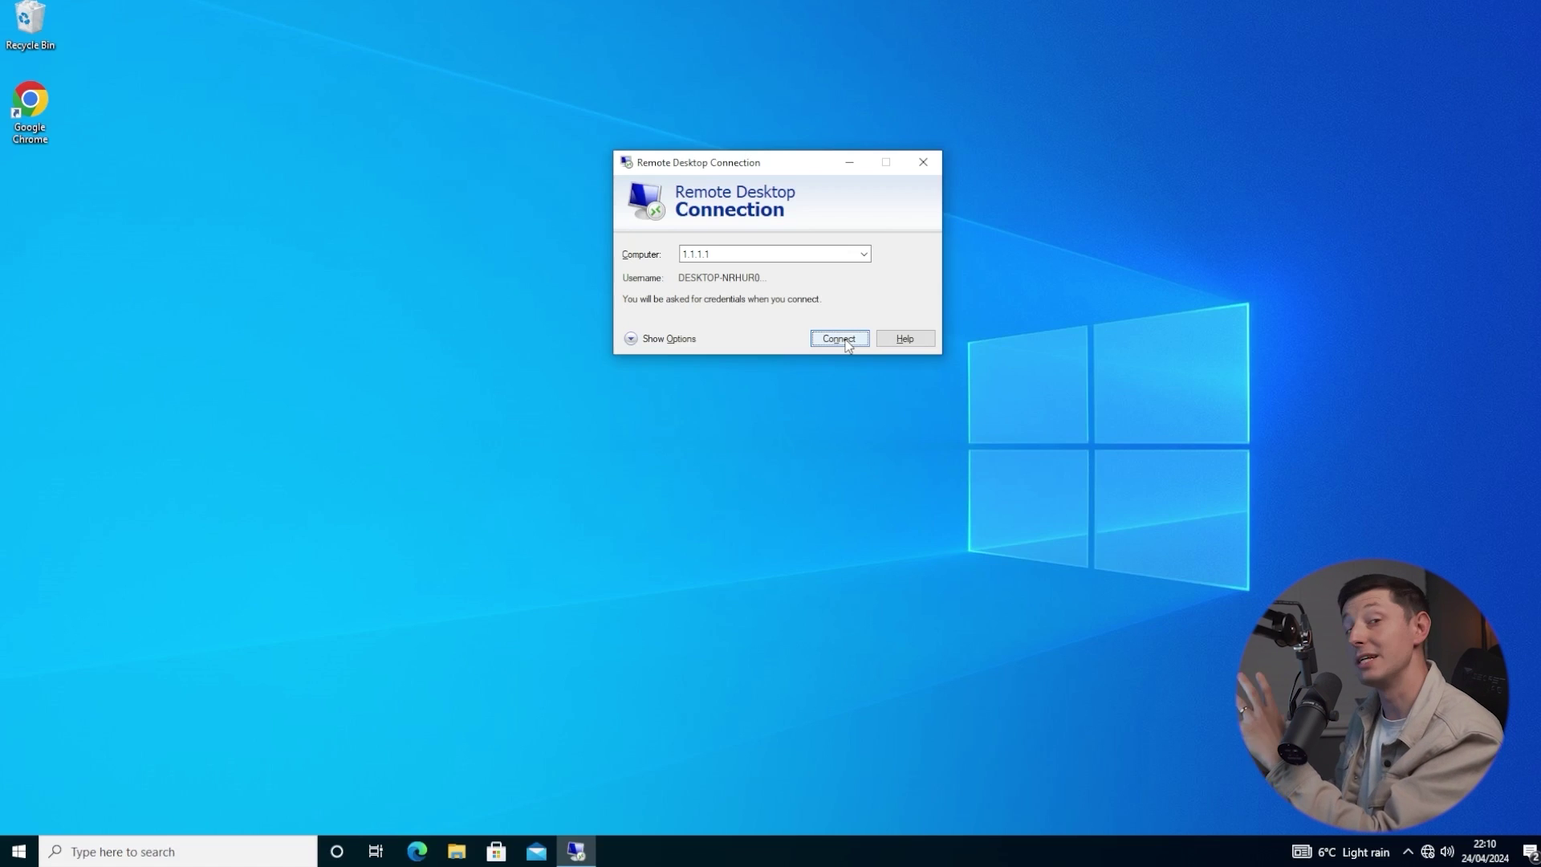
click(846, 343)
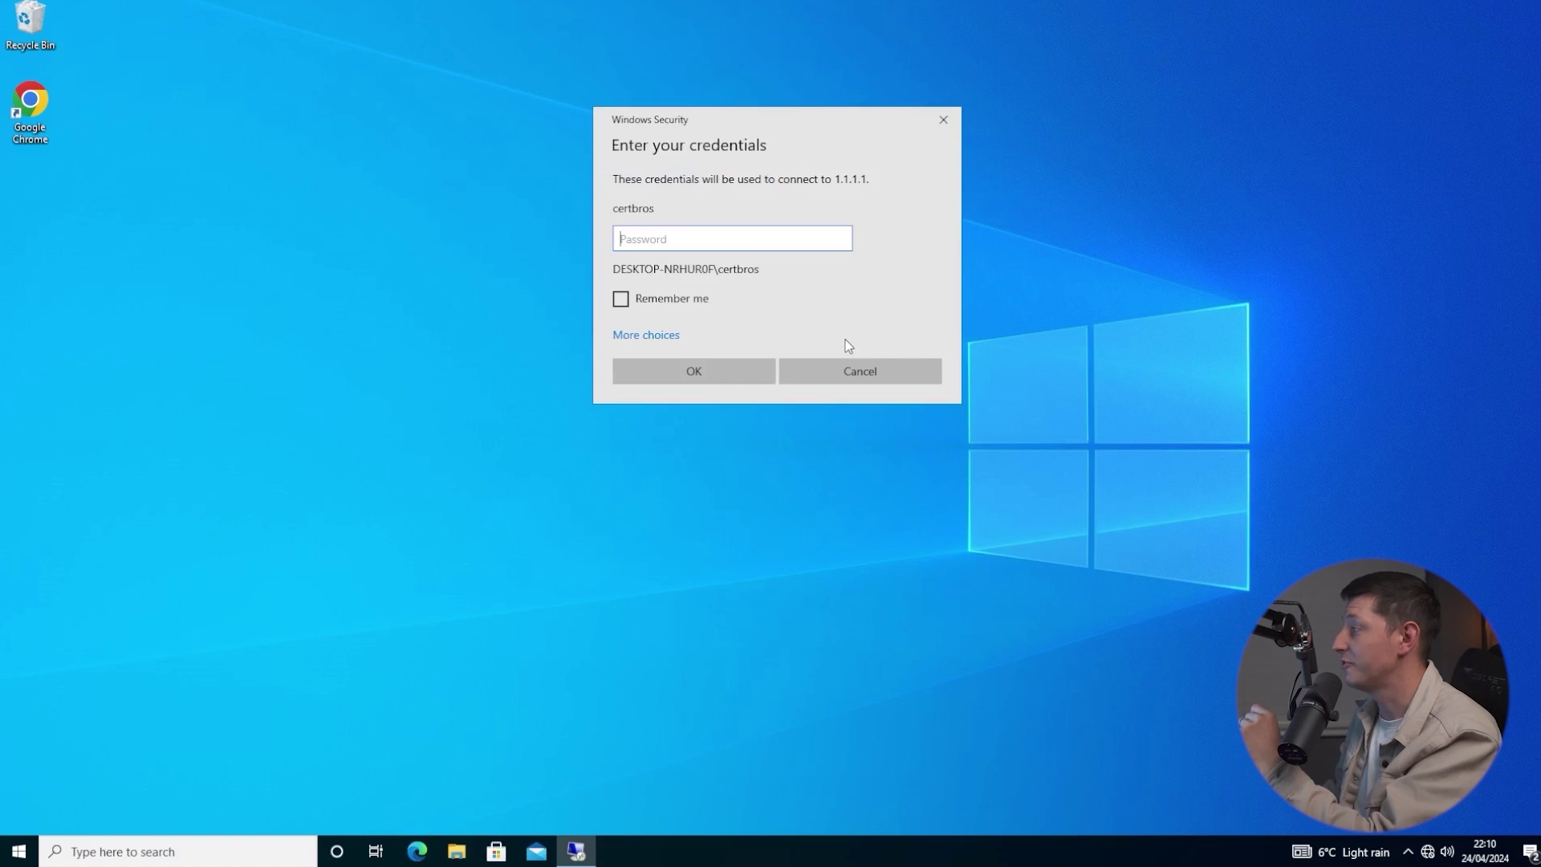
text(••••••)
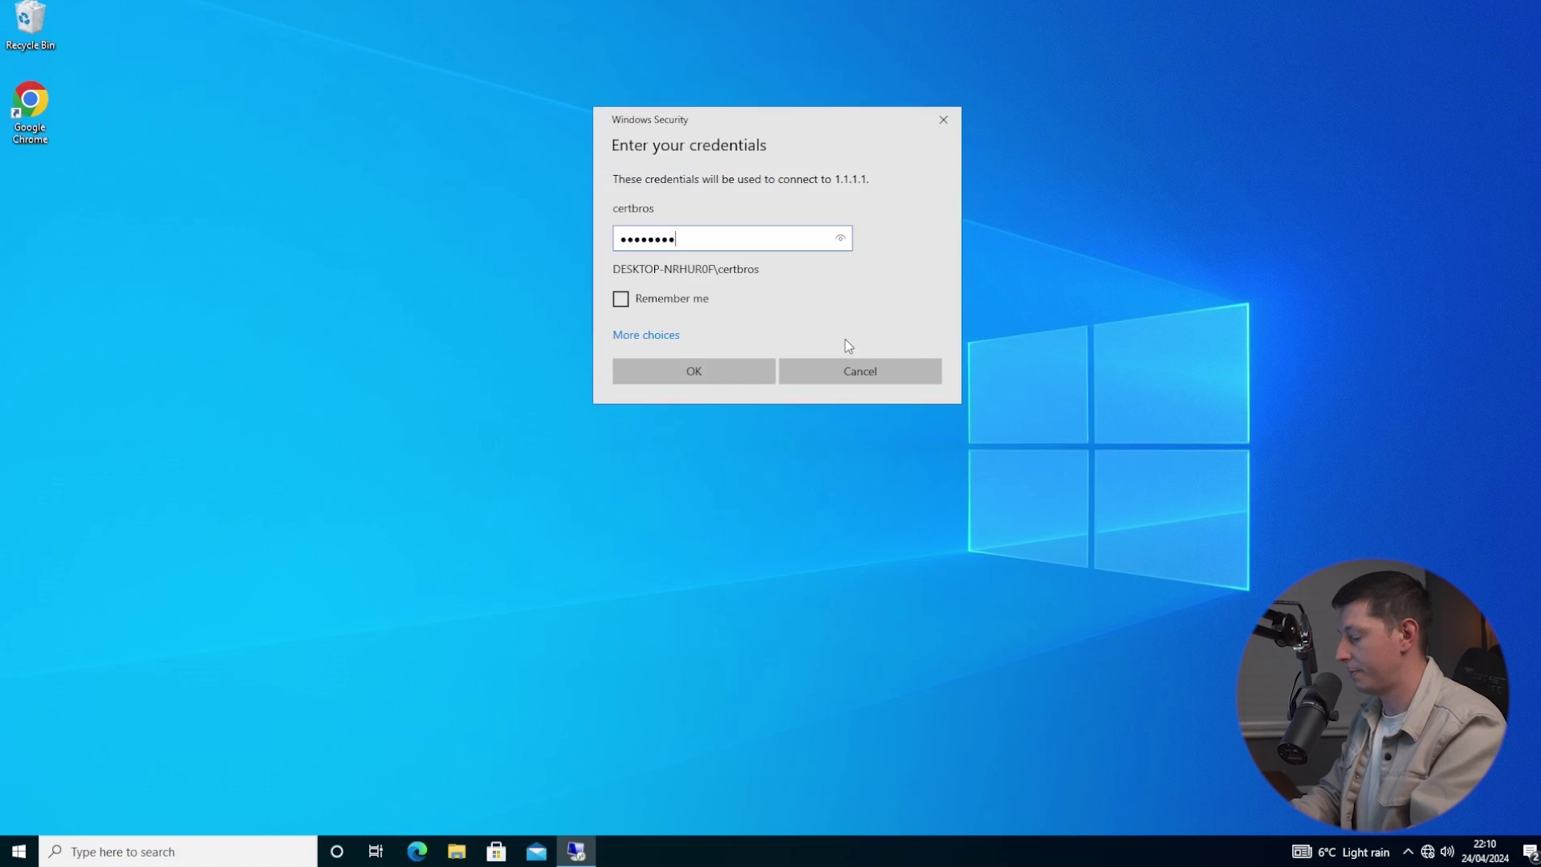
click(749, 365)
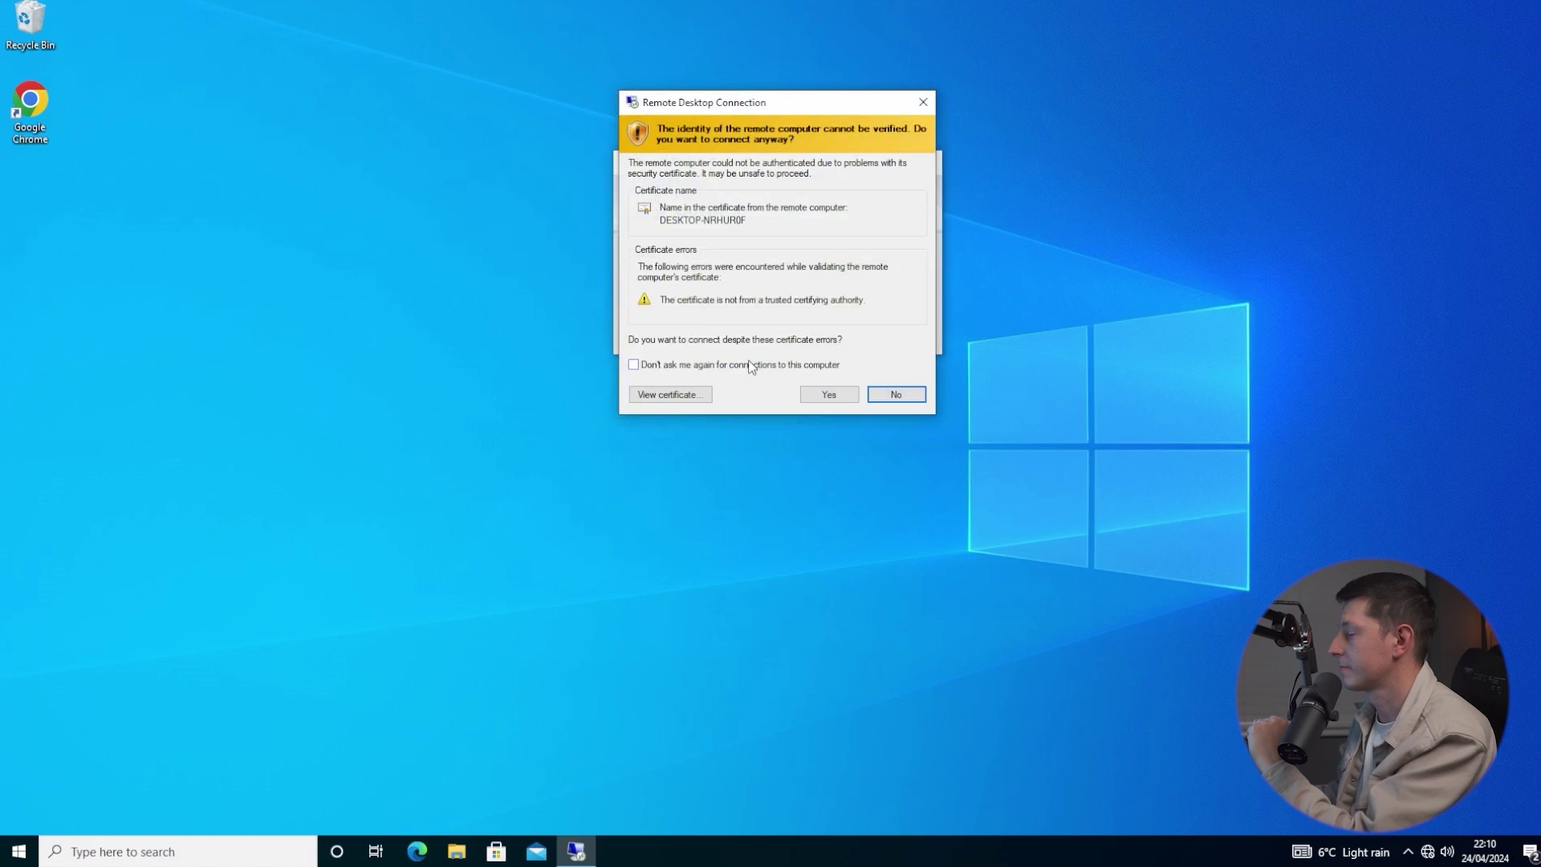
click(812, 393)
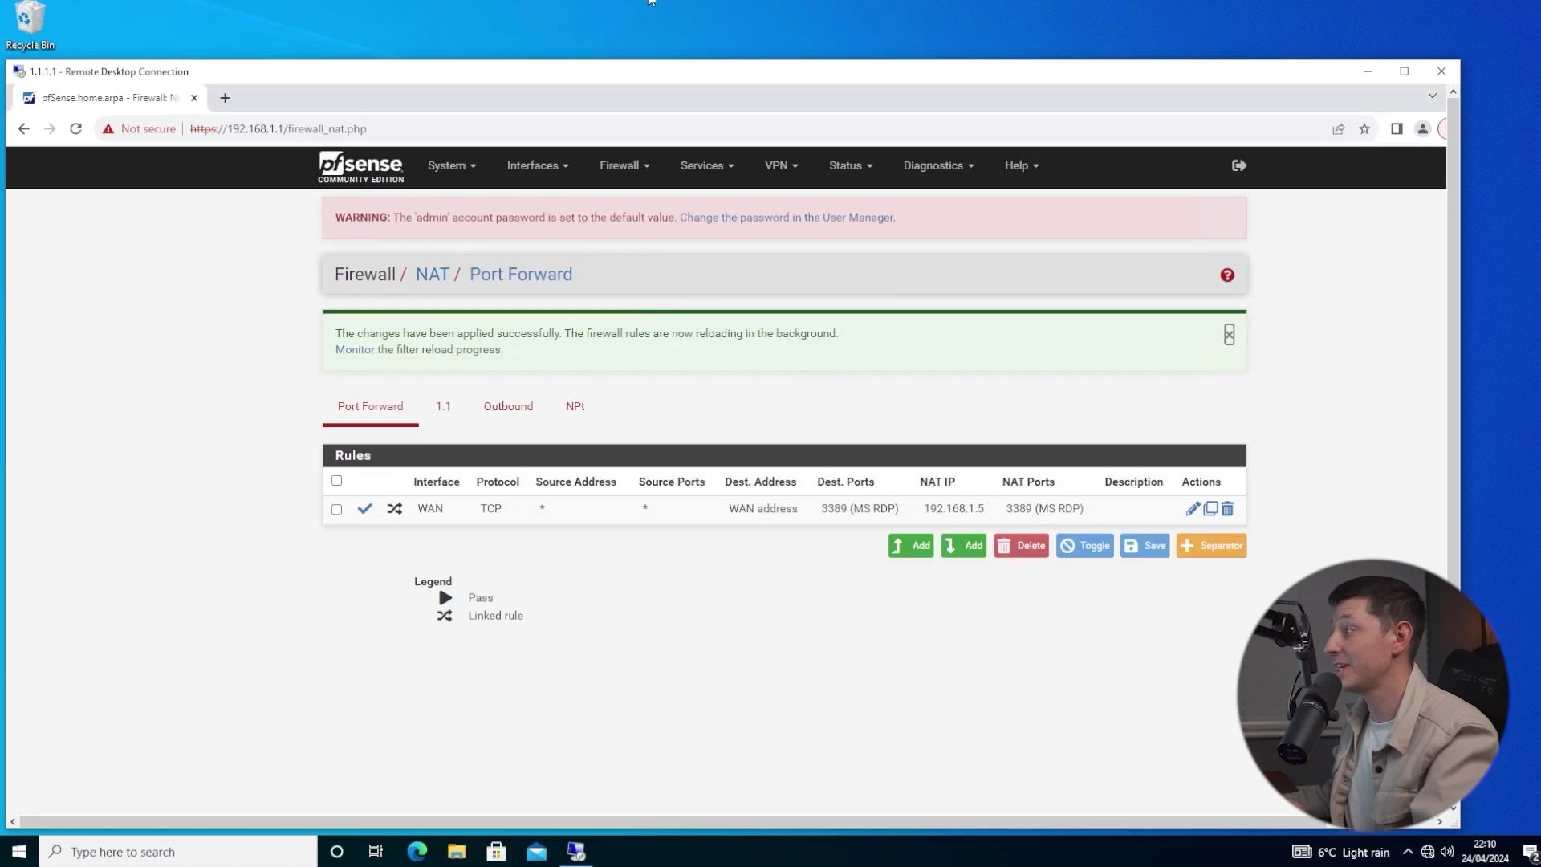
Reposition the session window and minimize the remote Chrome to reveal the CertBros desktop
drag(678, 76, 709, 45)
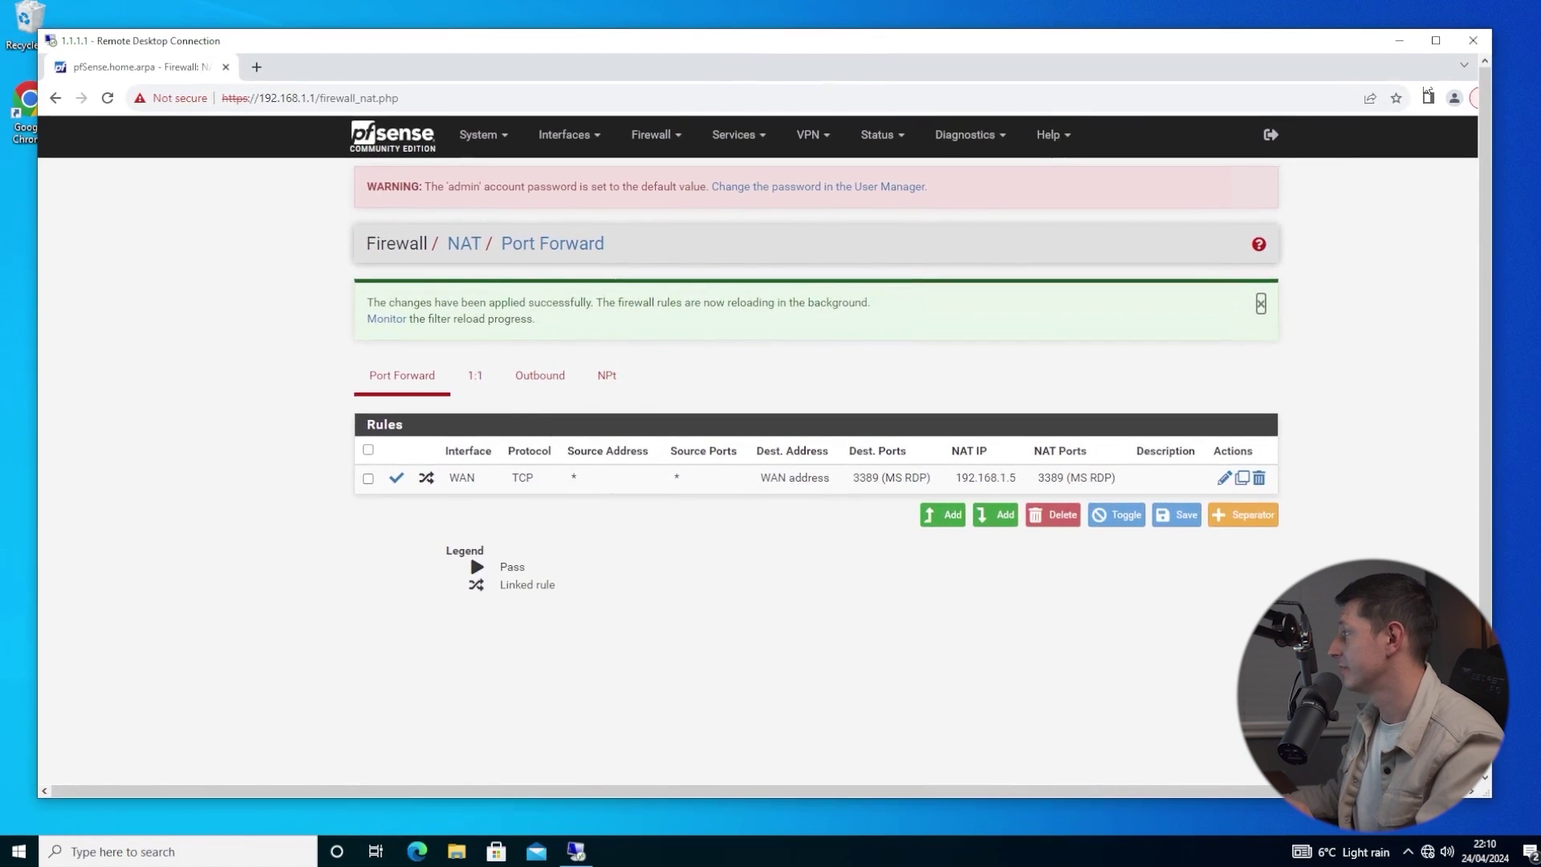
drag(818, 795, 931, 795)
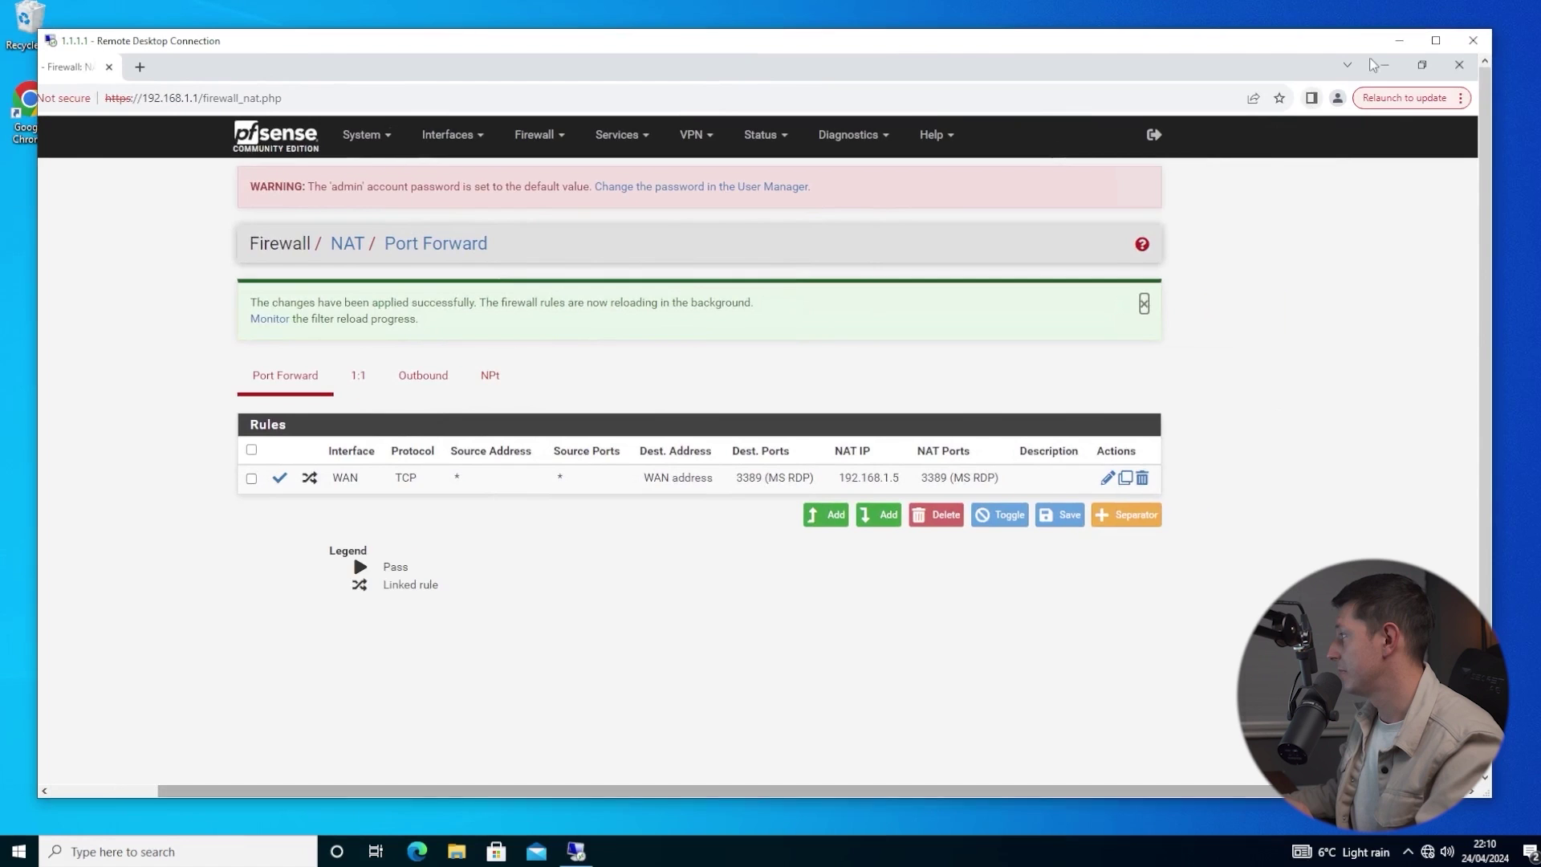
click(1385, 70)
drag(698, 795, 582, 794)
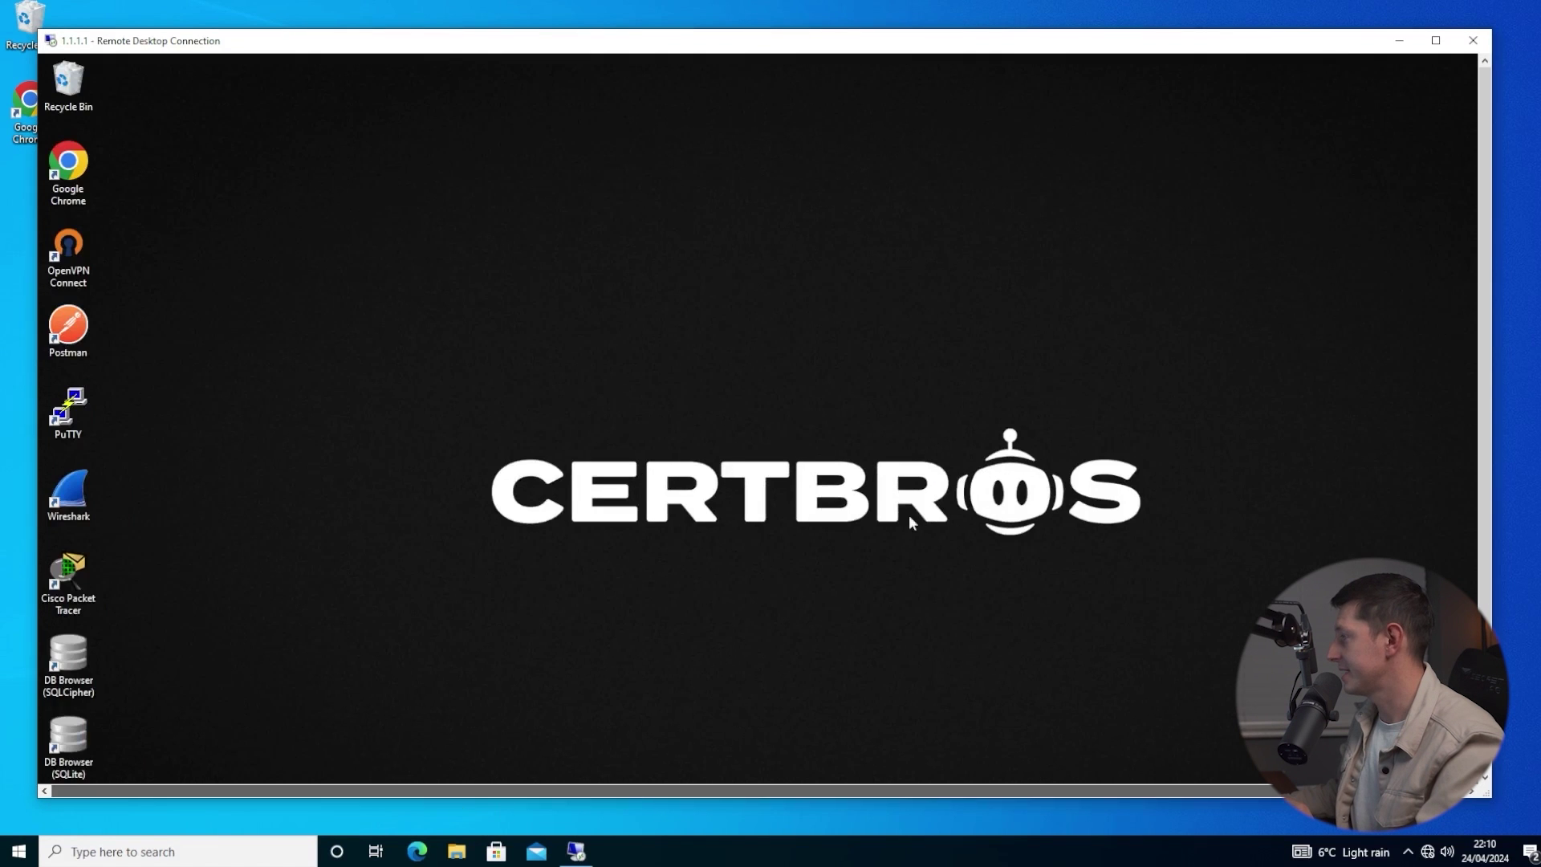
drag(1486, 256, 1489, 347)
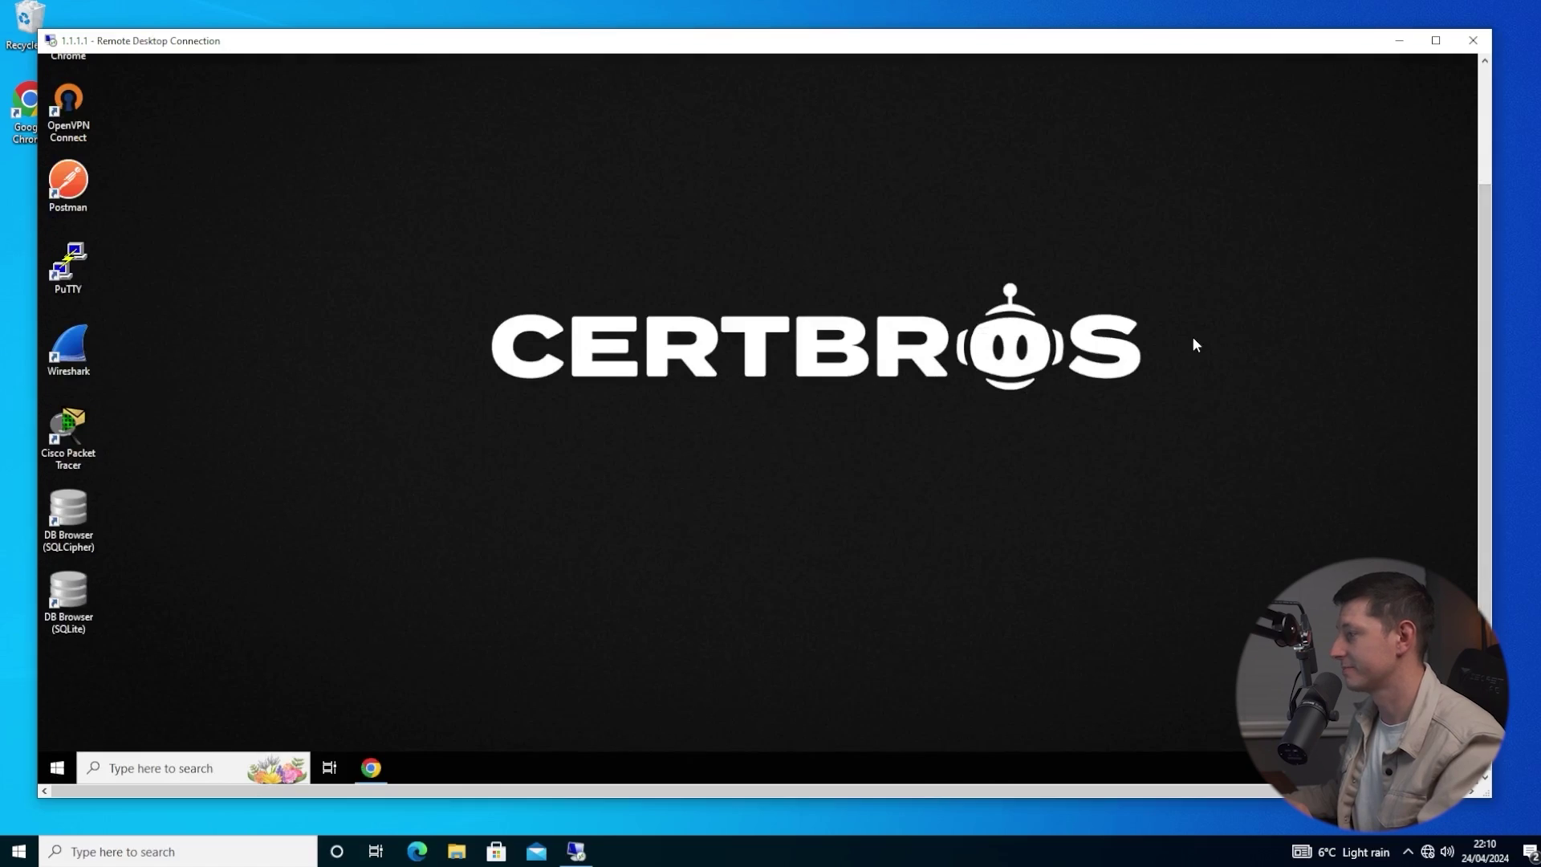